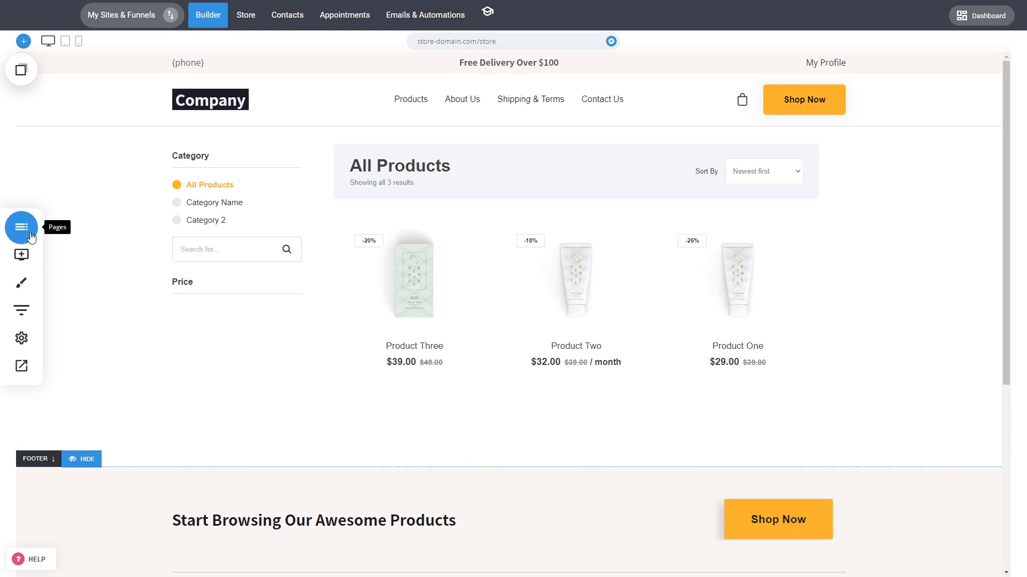
# Step: Open the Store Catalog system page and bring up the settings of its product catalog element
pyautogui.click(22, 227)
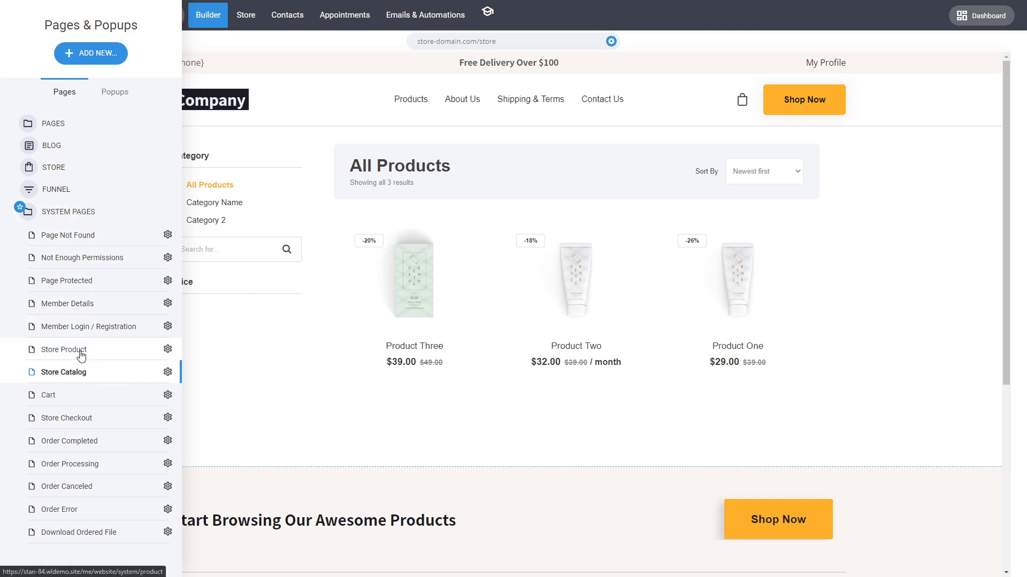
pyautogui.click(84, 382)
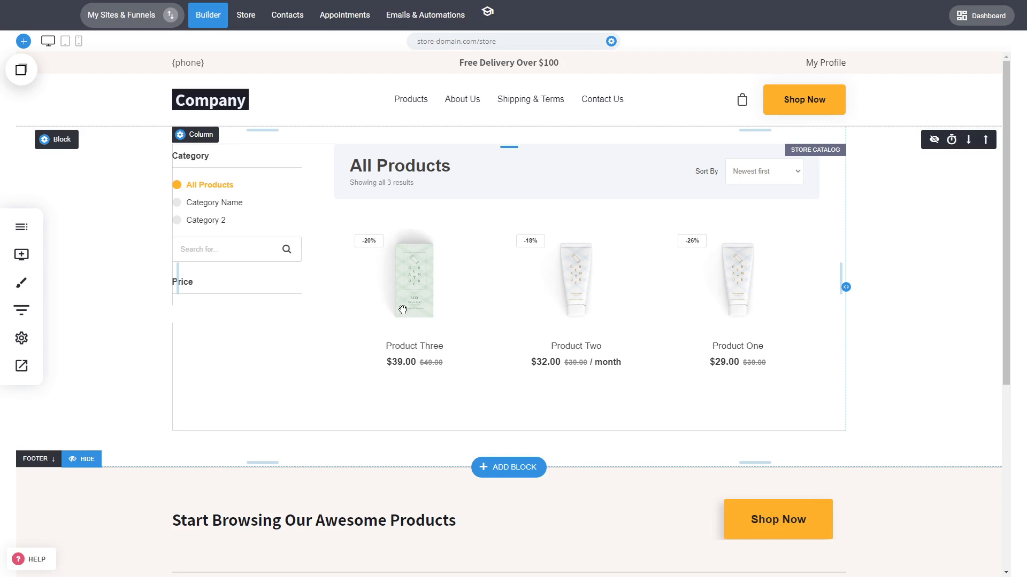
pyautogui.click(507, 276)
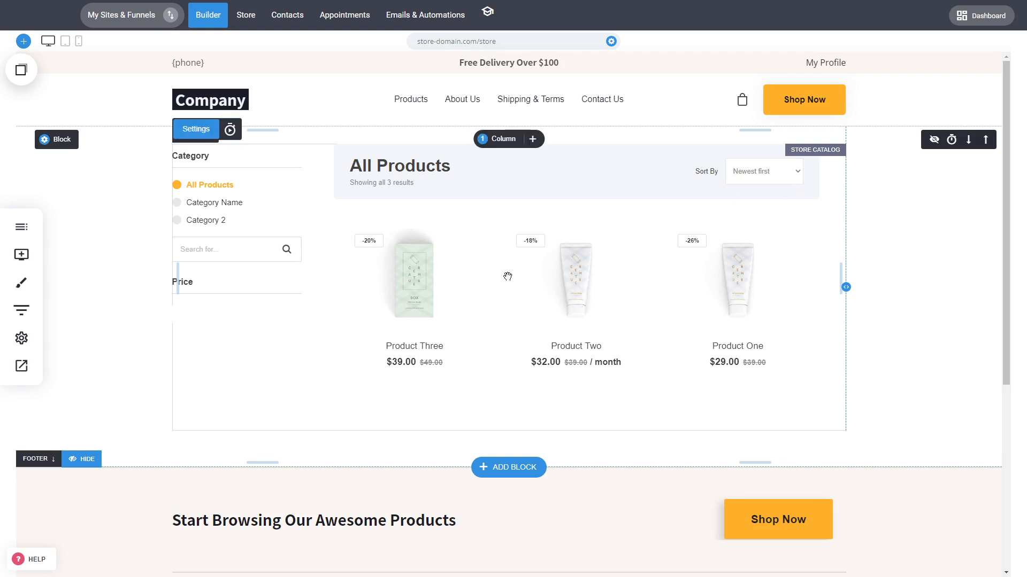
pyautogui.click(508, 276)
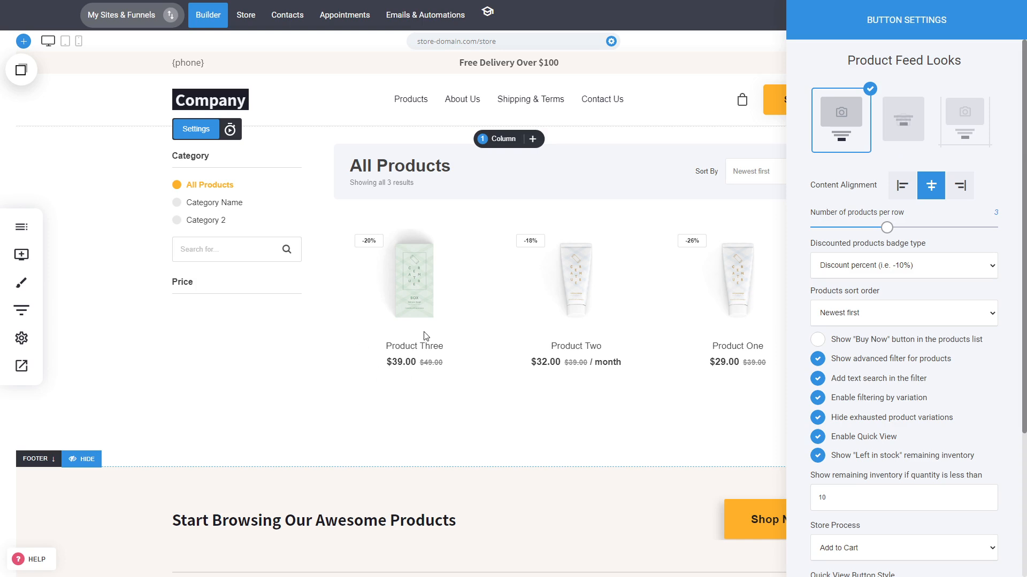
# Step: Try the overlay product feed look, then apply the third look with bordered product boxes
pyautogui.click(903, 138)
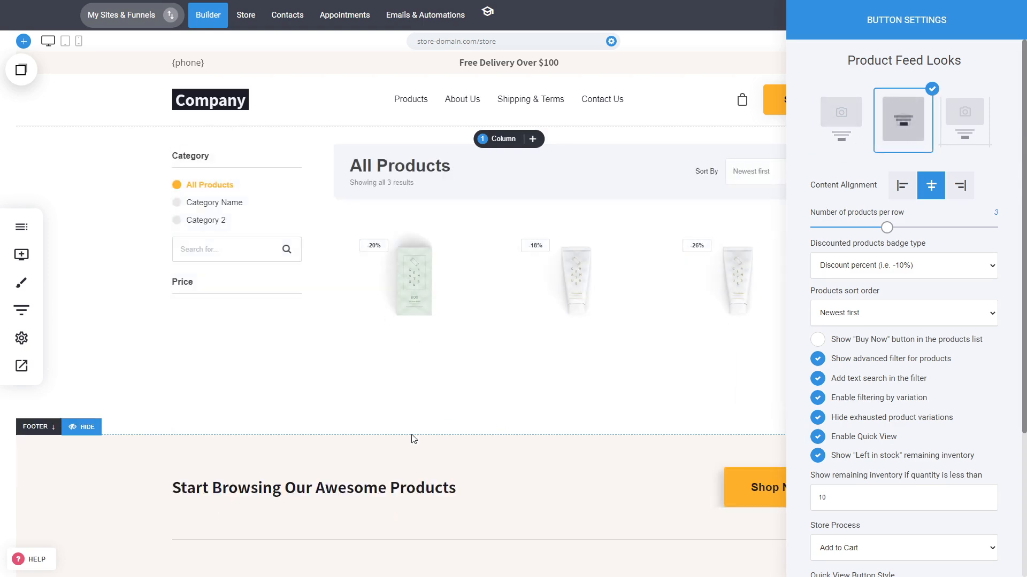
pyautogui.click(962, 125)
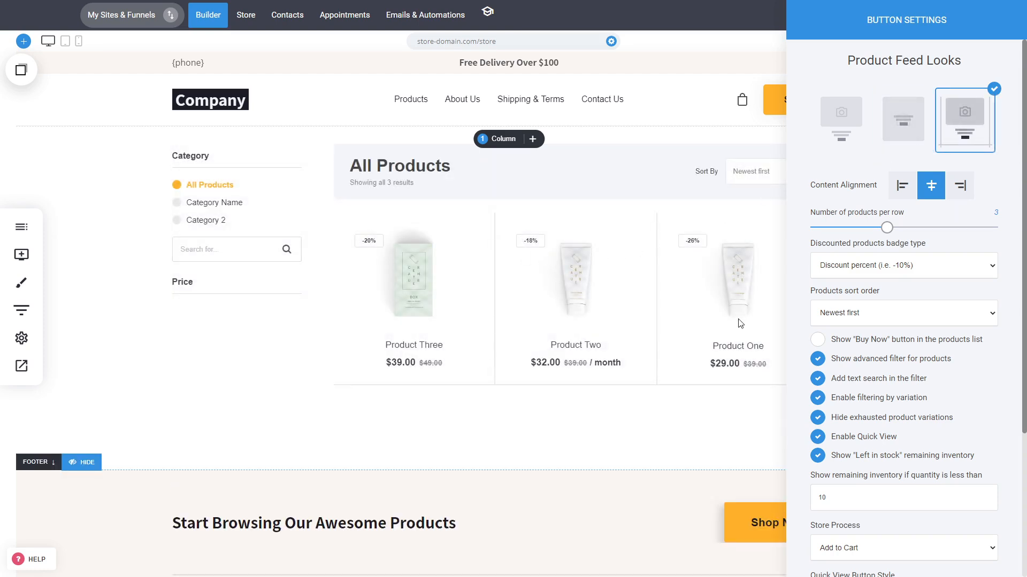
# Step: Try left and right content alignment for the product feed, then return it to centered
pyautogui.click(902, 193)
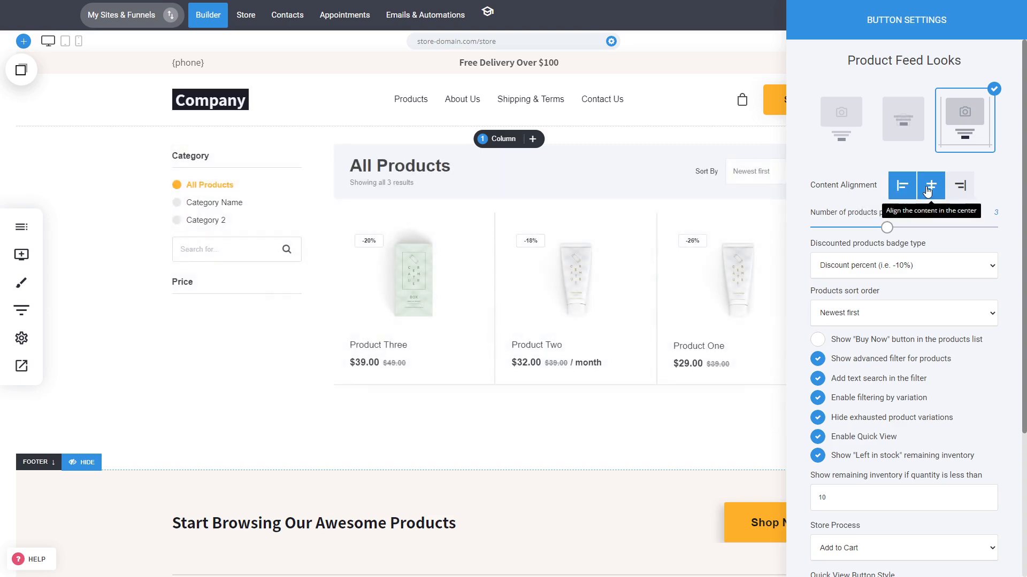
pyautogui.click(929, 187)
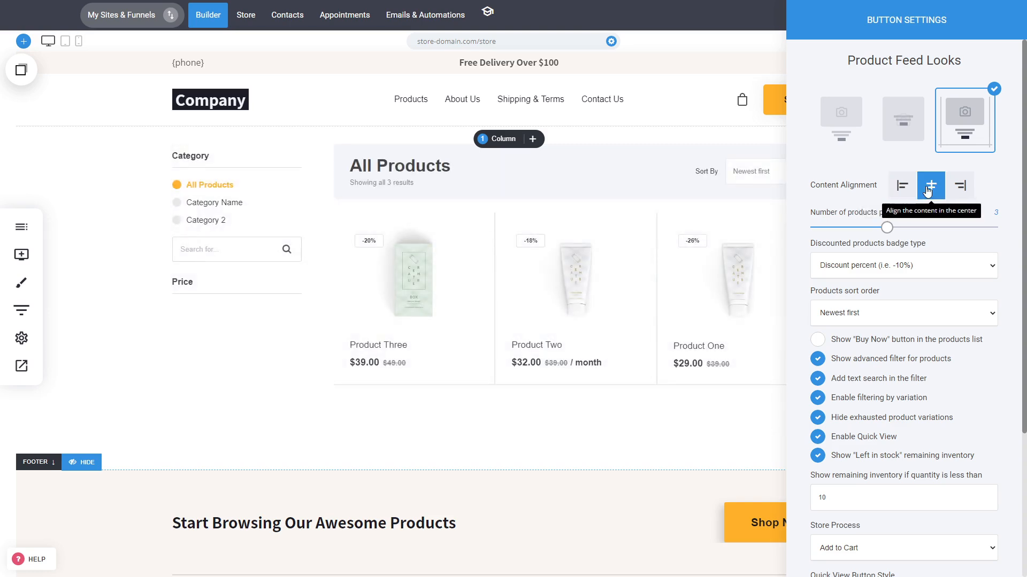
pyautogui.click(963, 194)
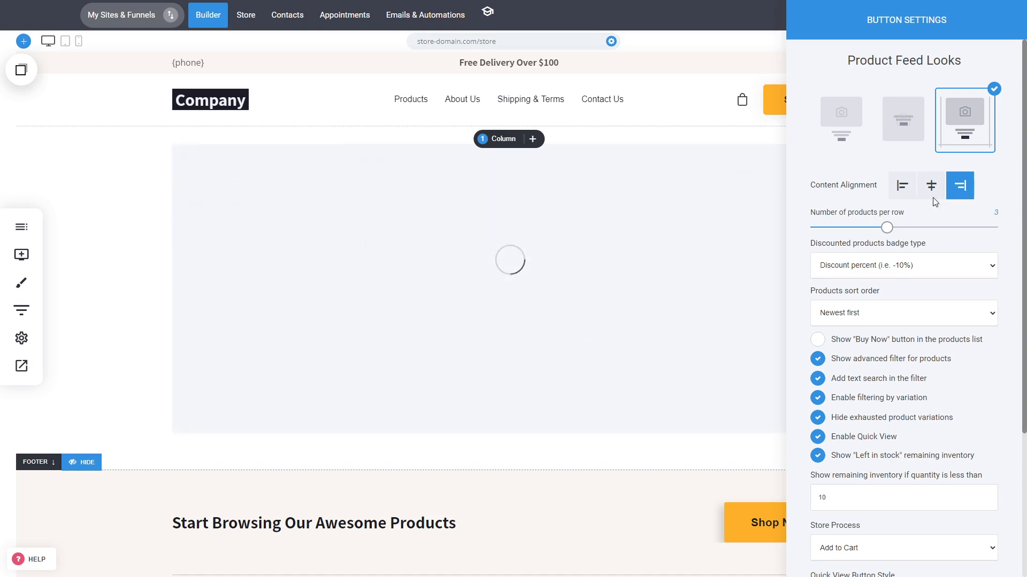
pyautogui.click(941, 198)
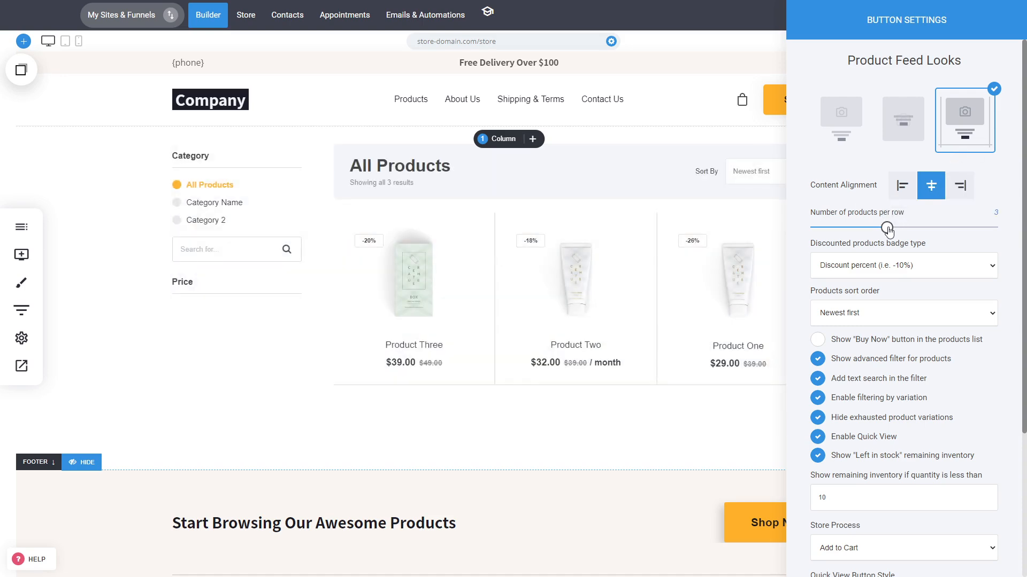
# Step: Set the number of products per row to 2 and review the discounted products badge types
pyautogui.moveTo(887, 229); pyautogui.dragTo(849, 228)
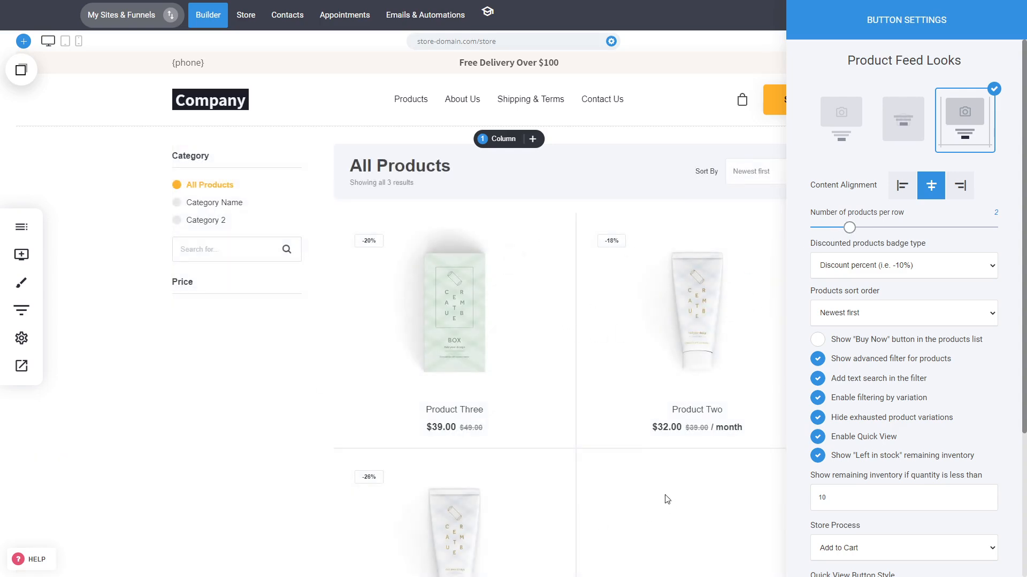
pyautogui.click(911, 271)
pyautogui.click(910, 272)
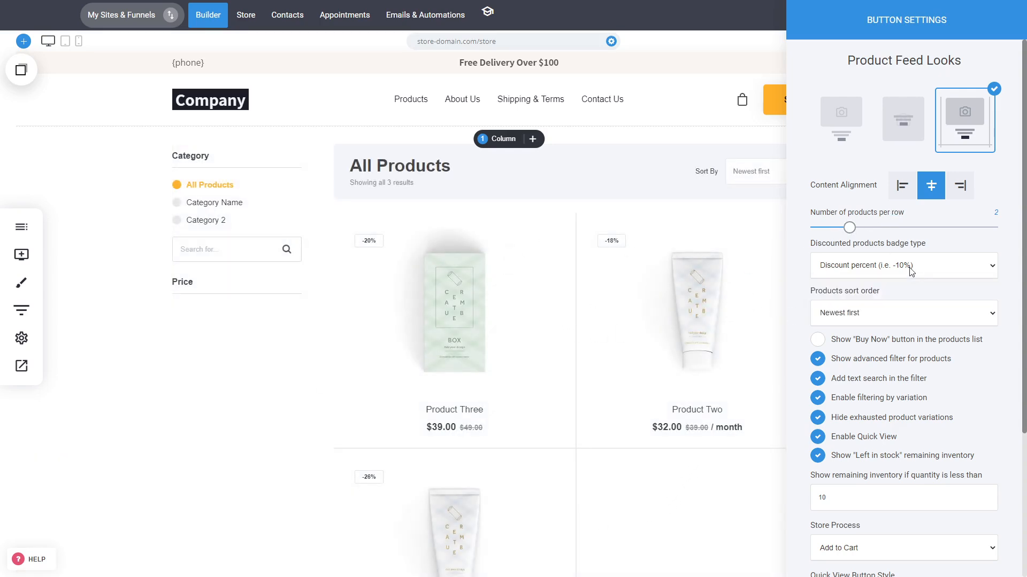
pyautogui.click(849, 272)
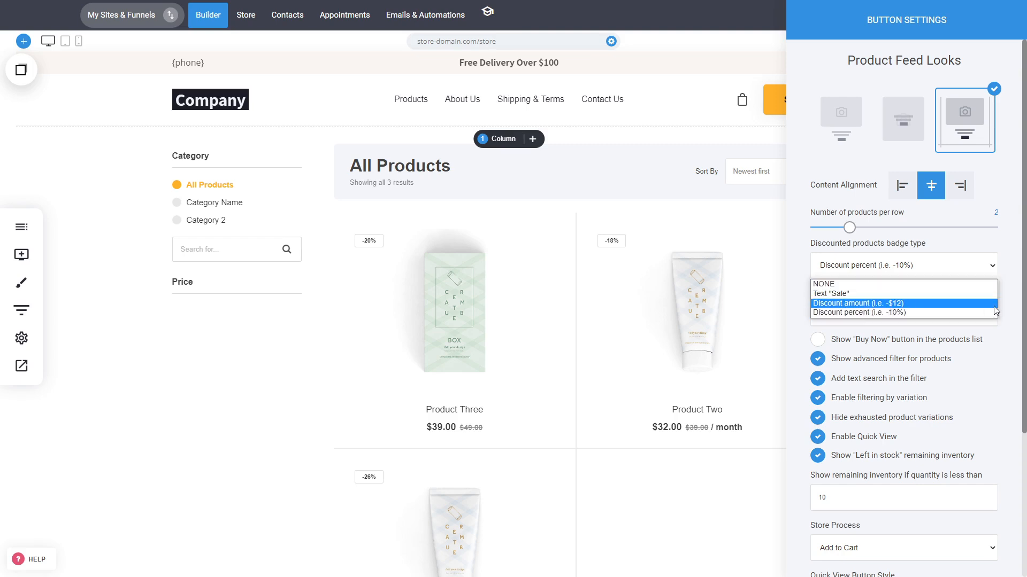
pyautogui.click(1015, 311)
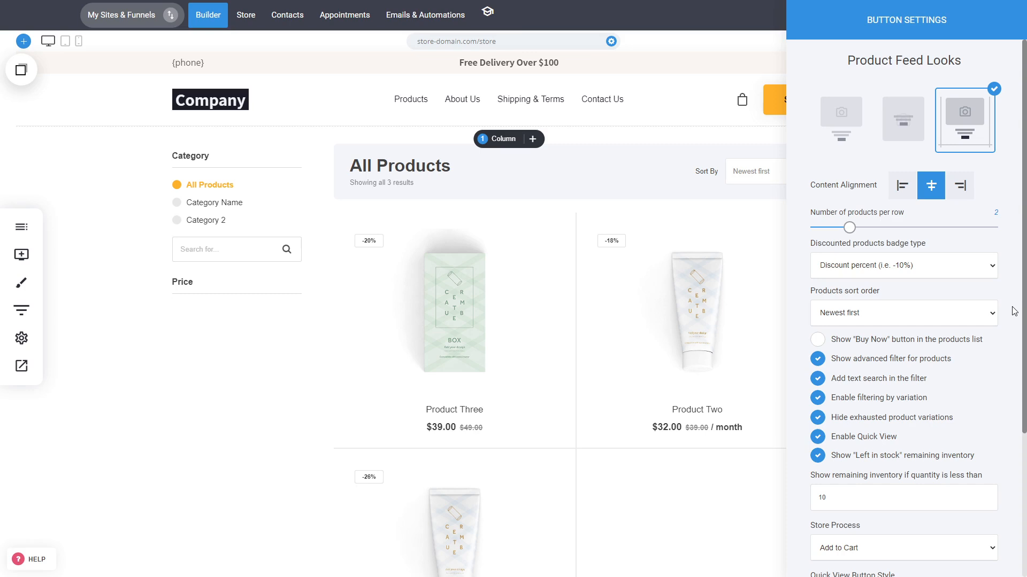
# Step: Set the products sort order to Price low to high and show the "Buy Now" button in the products list
pyautogui.click(973, 317)
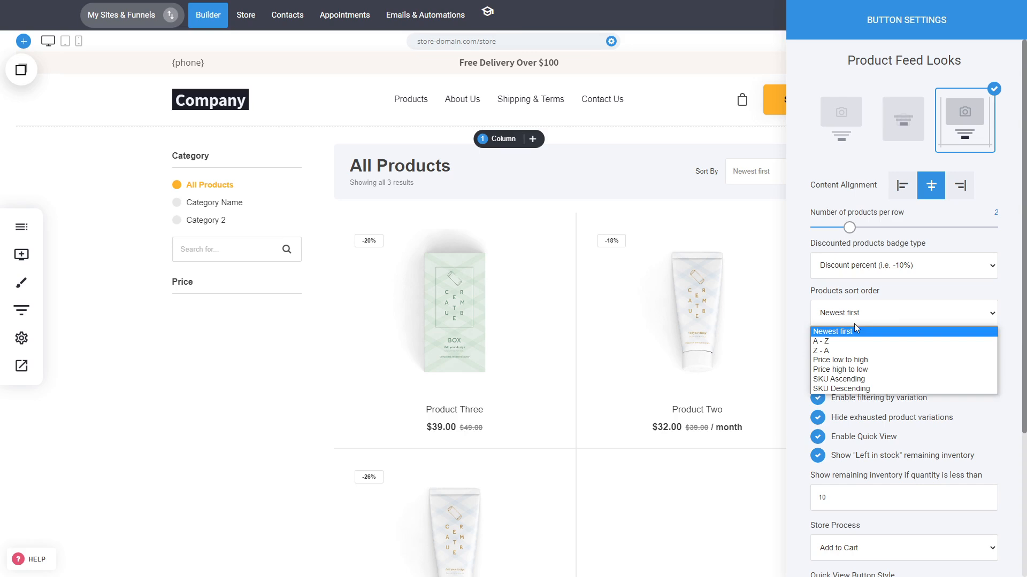
pyautogui.click(851, 361)
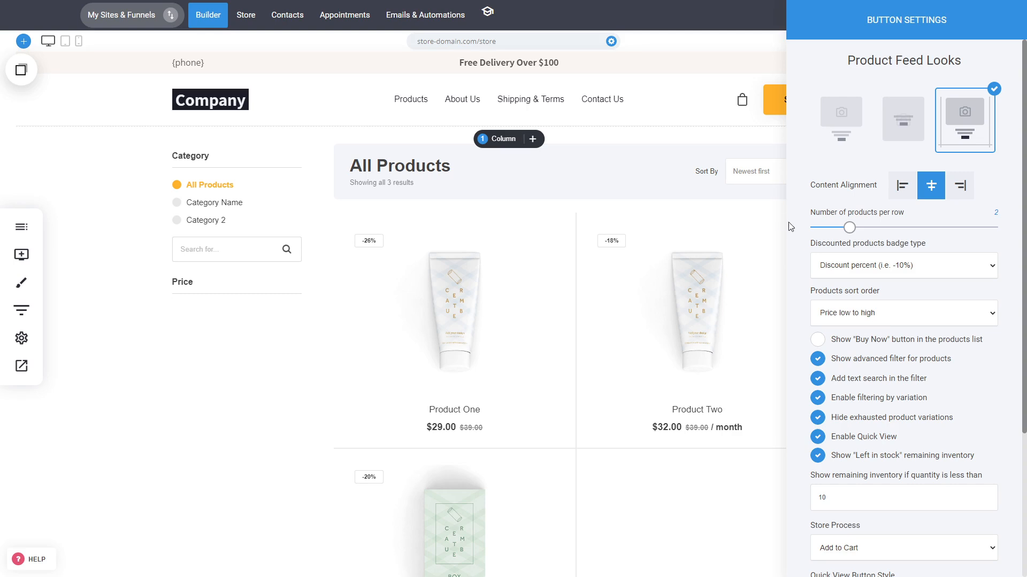
pyautogui.click(877, 343)
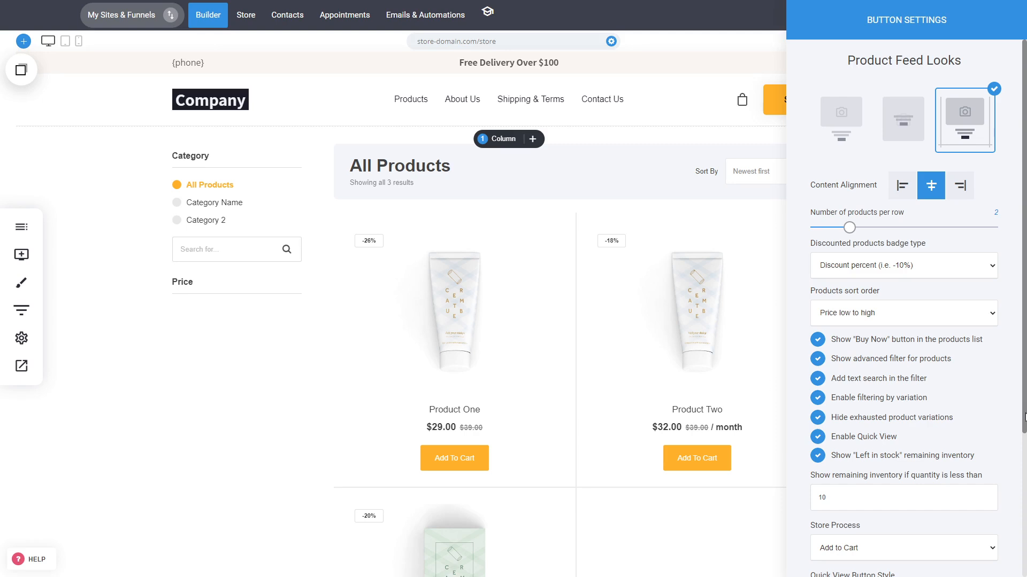
# Step: Switch the advanced product filter, its text search and Quick View off and back on to compare the catalog layouts
pyautogui.click(887, 365)
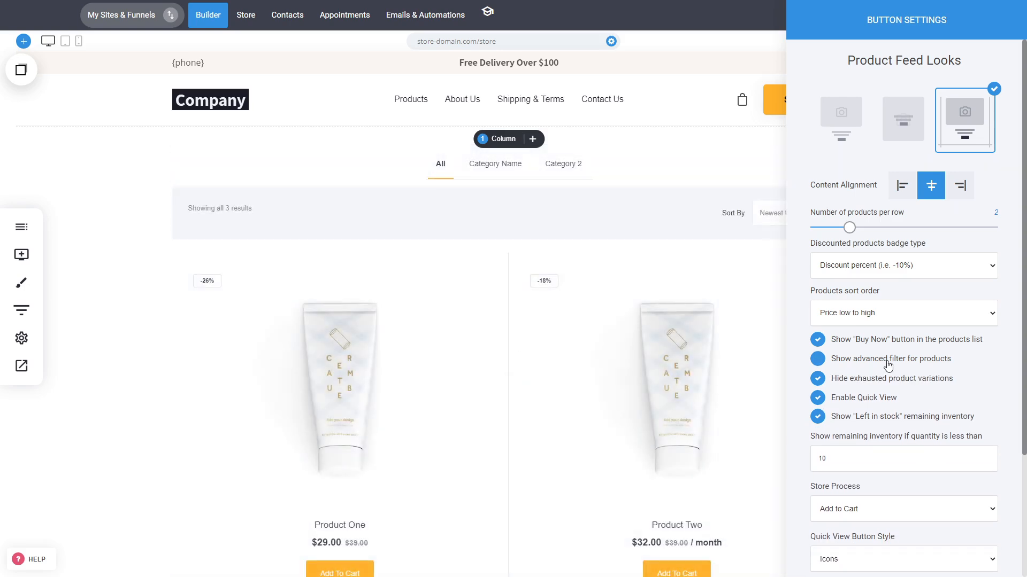
pyautogui.click(887, 364)
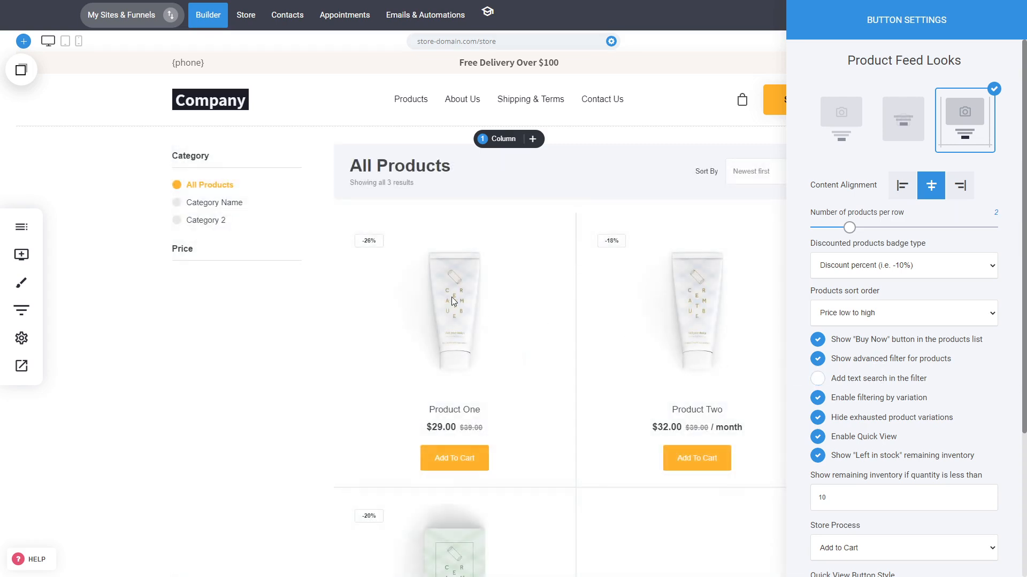
pyautogui.click(909, 386)
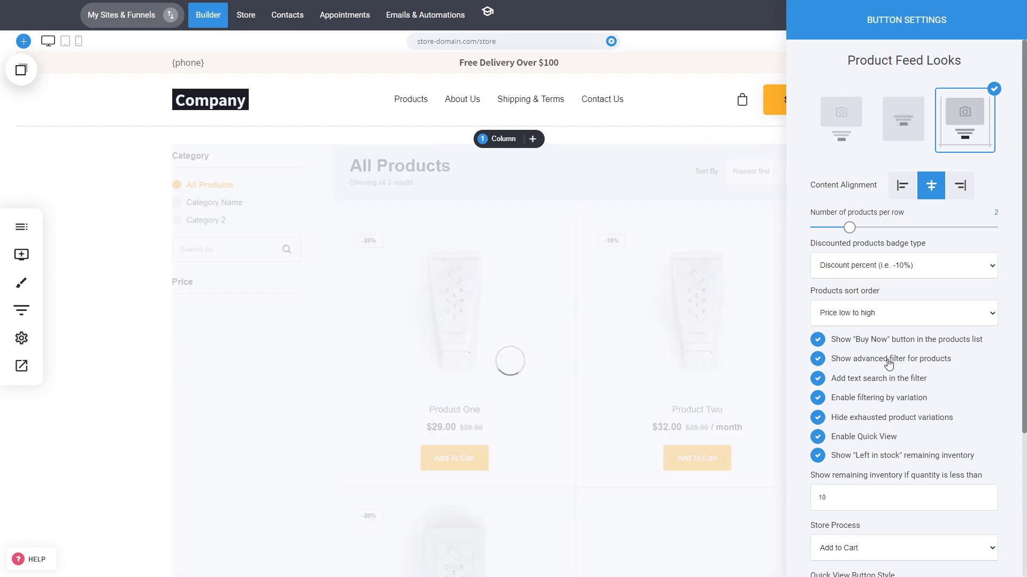
pyautogui.click(879, 365)
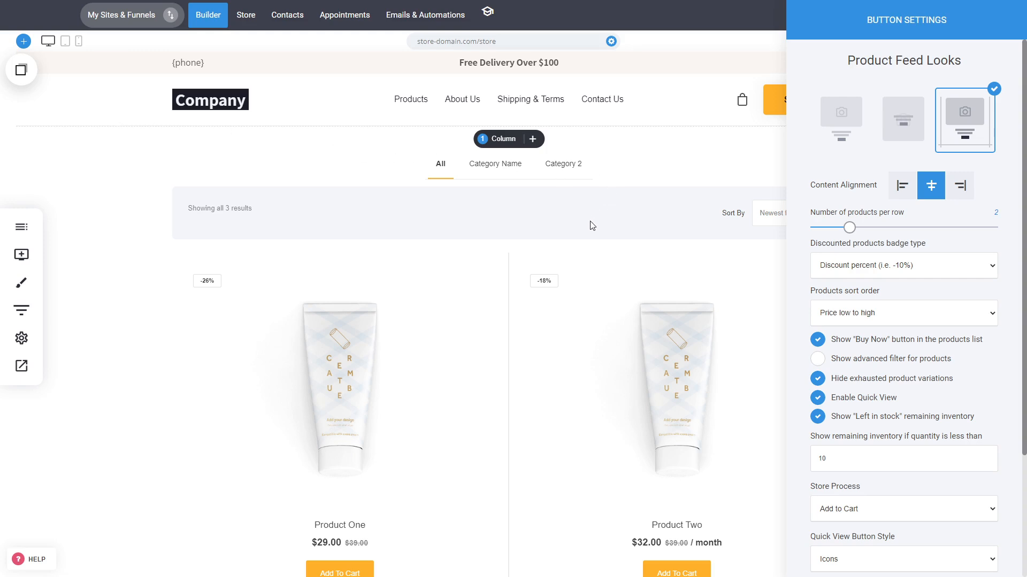
pyautogui.click(887, 362)
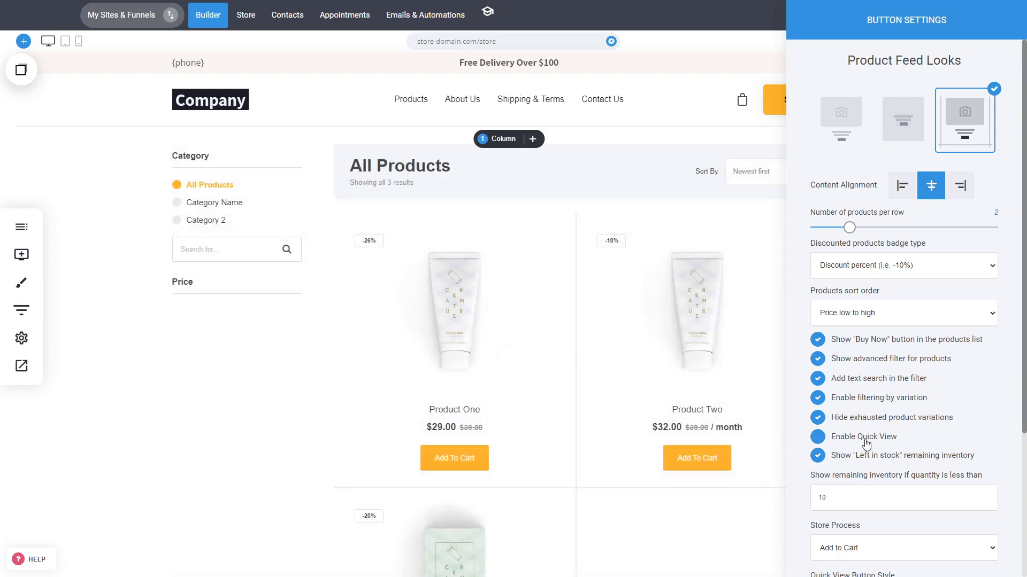
pyautogui.click(865, 440)
# Step: Try the Buy Now store process, then return it to Add to Cart and review its options
pyautogui.scroll(-2, 955, 407)
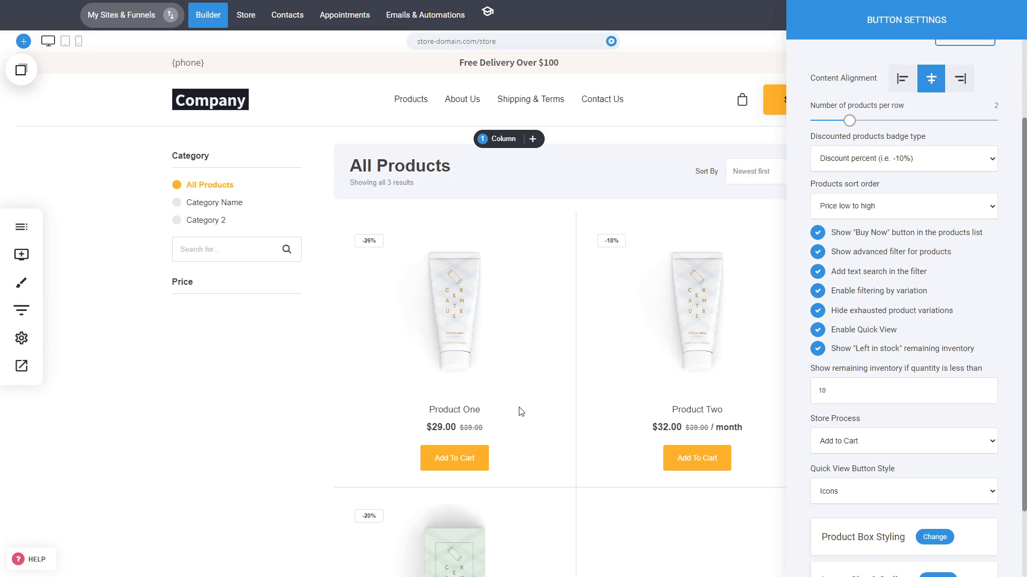
pyautogui.click(867, 448)
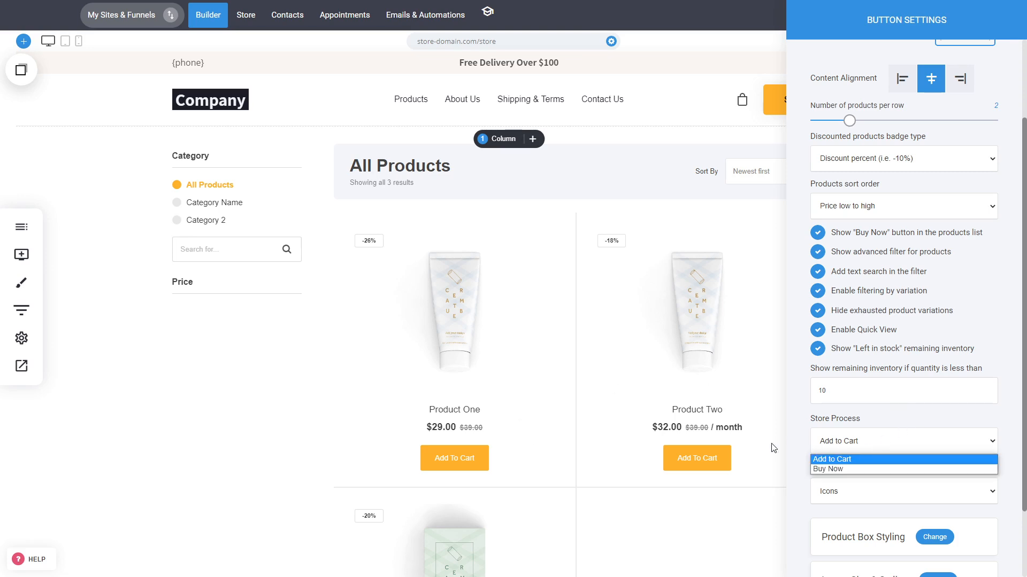
pyautogui.click(832, 468)
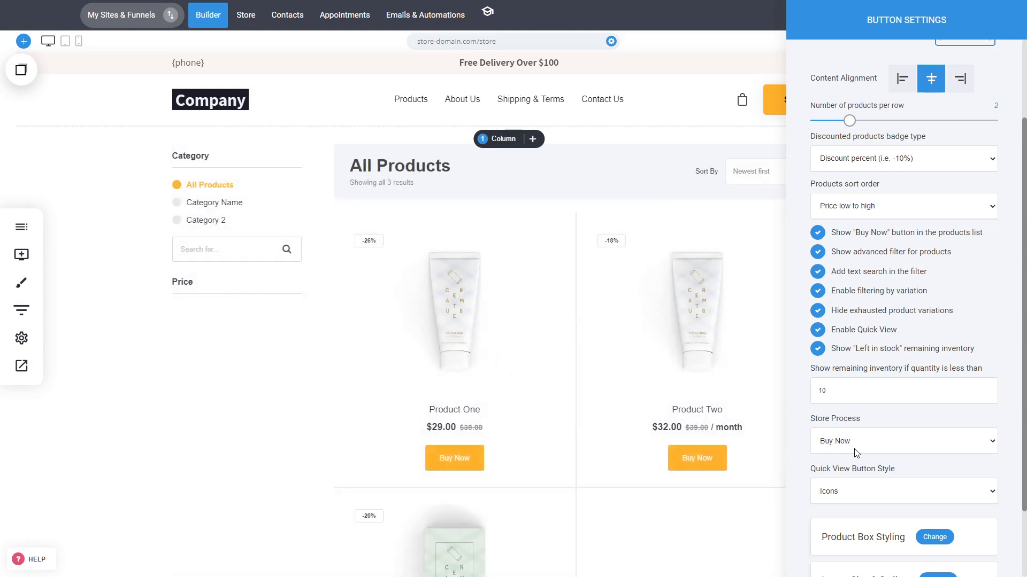
pyautogui.click(854, 448)
pyautogui.click(848, 457)
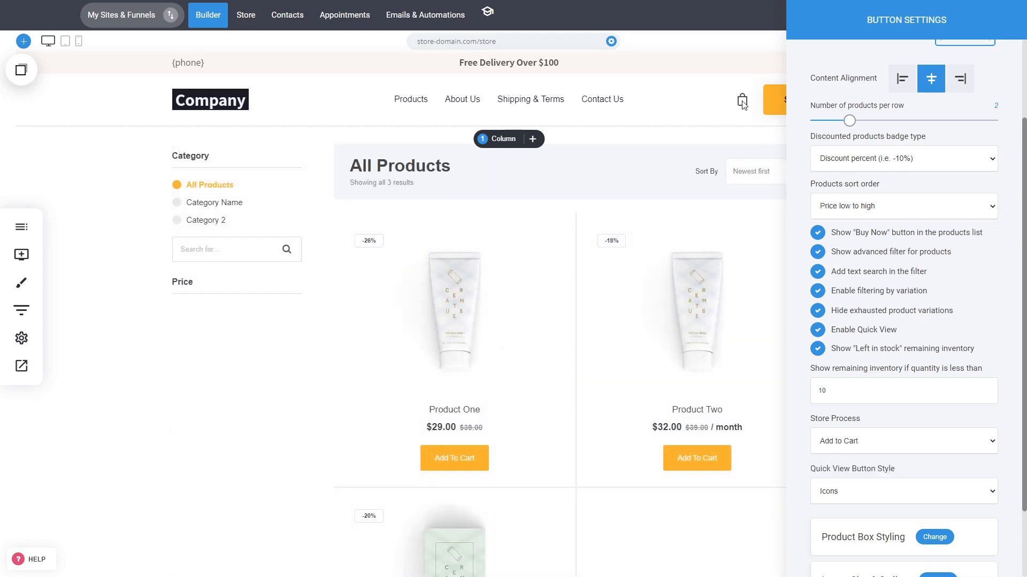
pyautogui.click(877, 445)
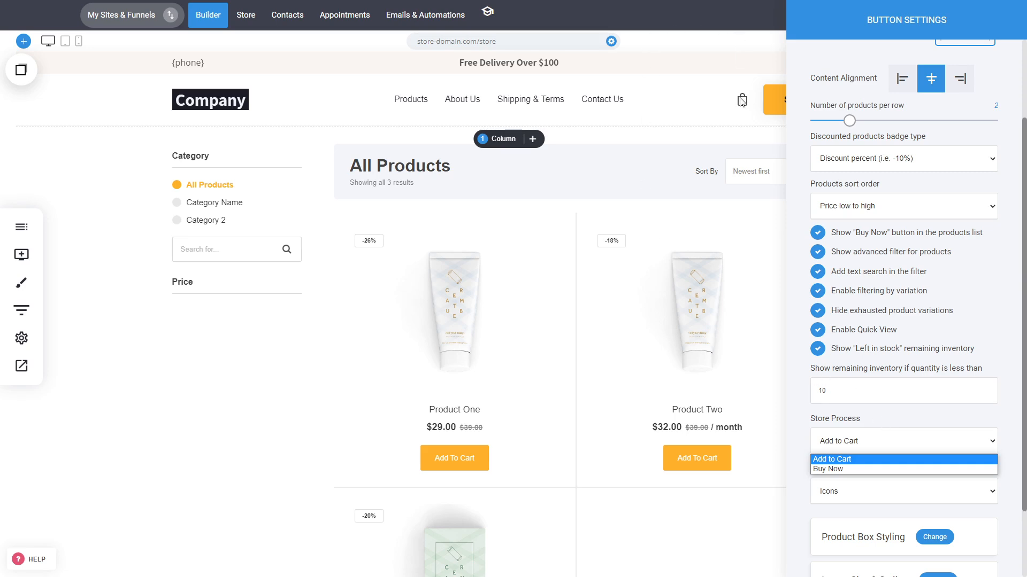
pyautogui.click(818, 414)
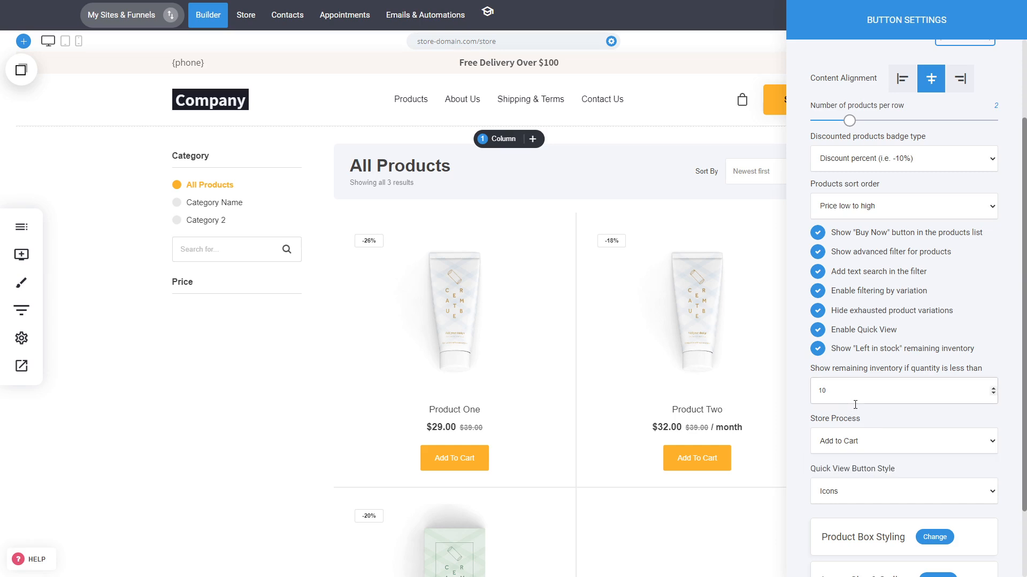
# Step: Choose Icons as the Quick View button style and close the catalog settings to save them
pyautogui.scroll(-2, 923, 443)
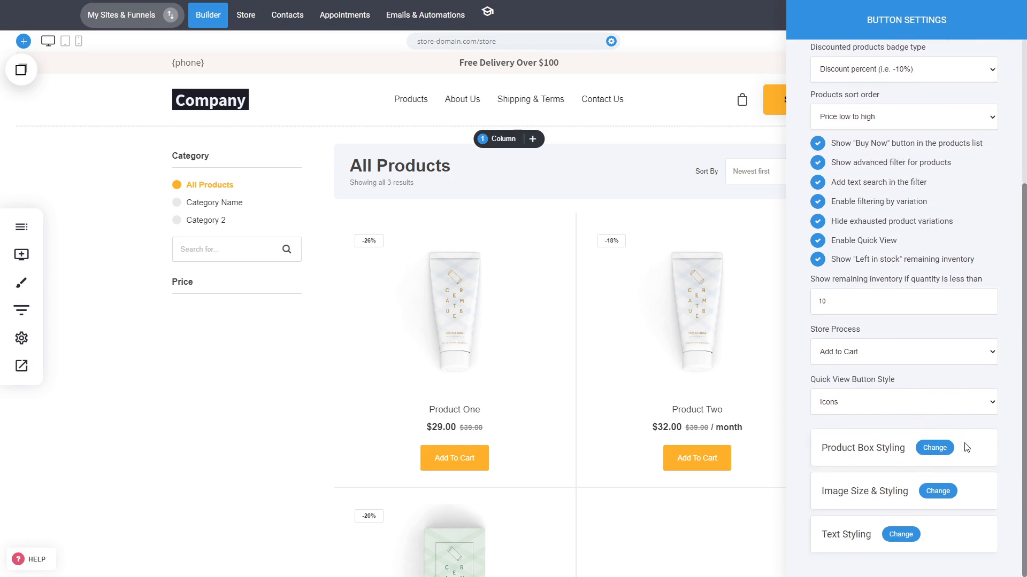
pyautogui.click(918, 402)
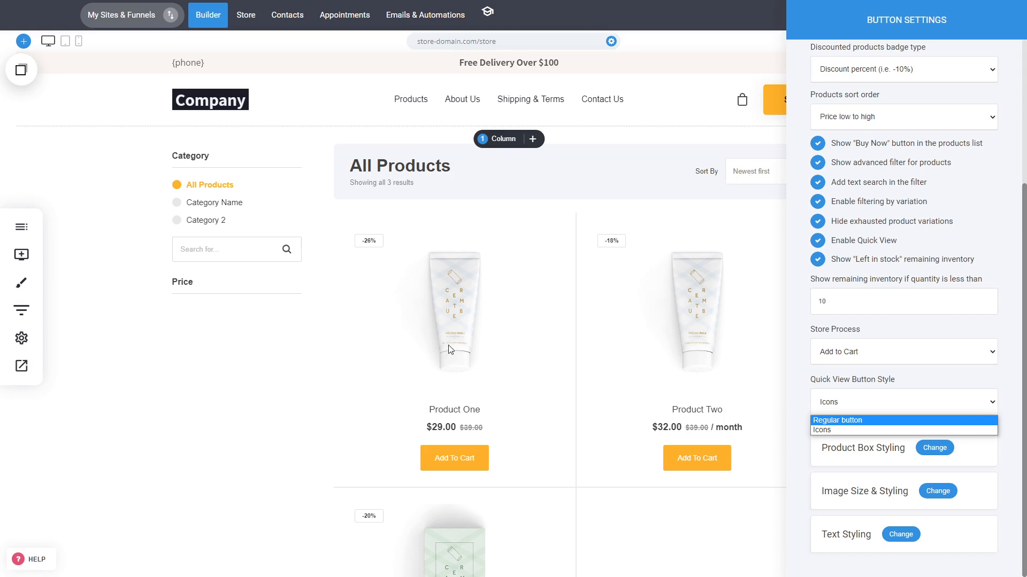
pyautogui.click(833, 431)
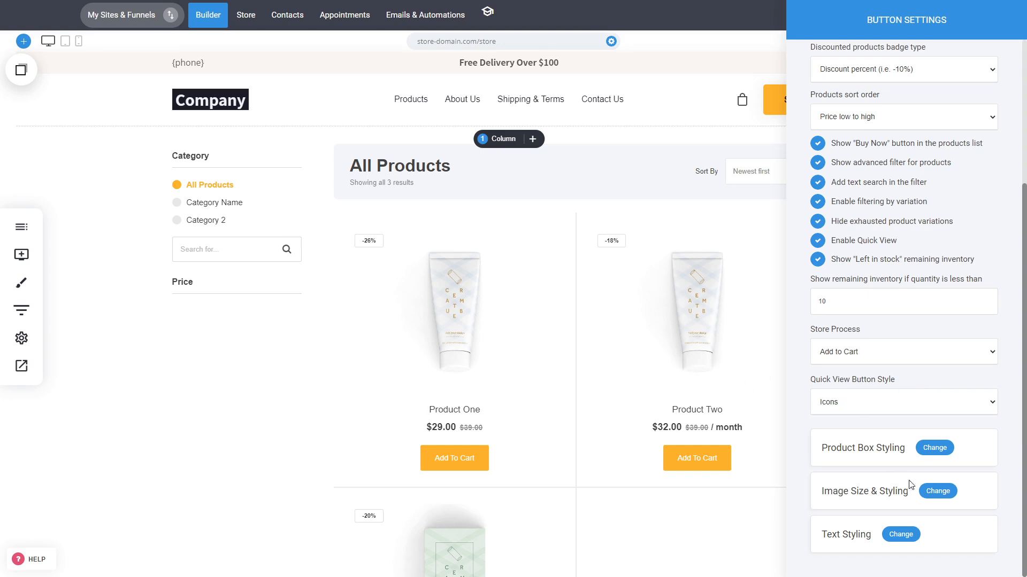
pyautogui.click(582, 330)
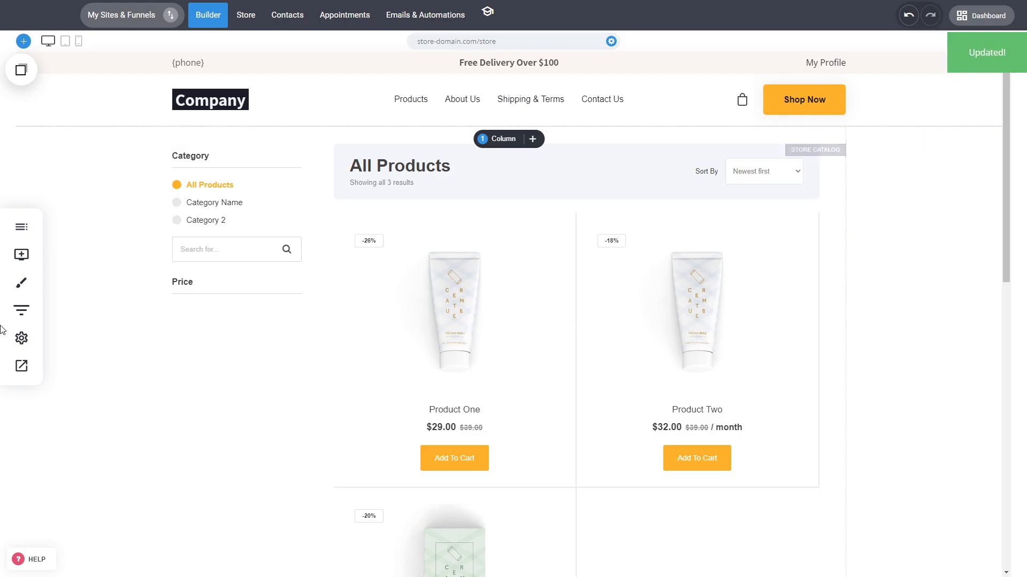
# Step: Preview the store catalog, open Product One's cart options, choose size M and color Red, and add it to the cart
pyautogui.click(21, 366)
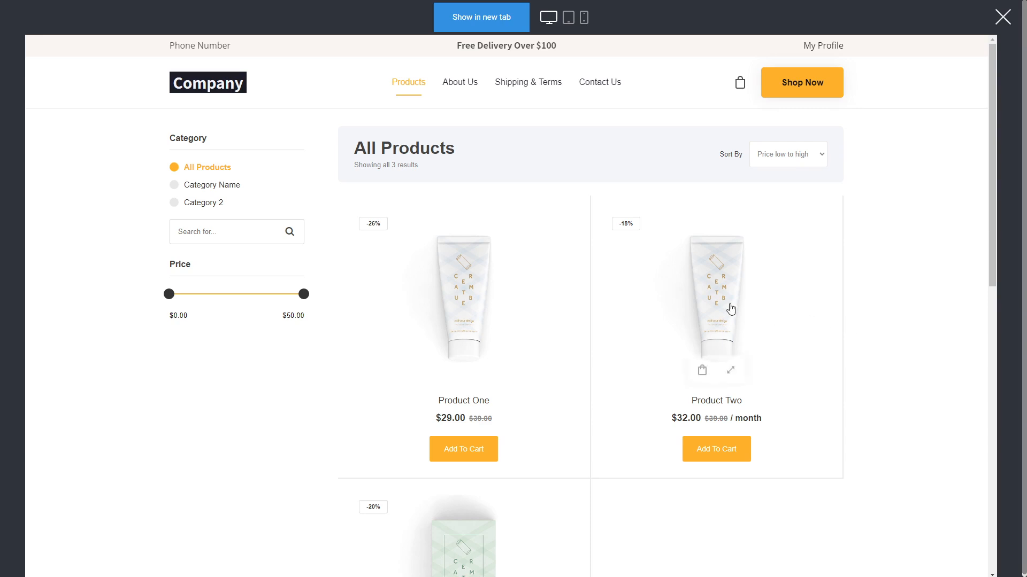
pyautogui.moveTo(547, 294)
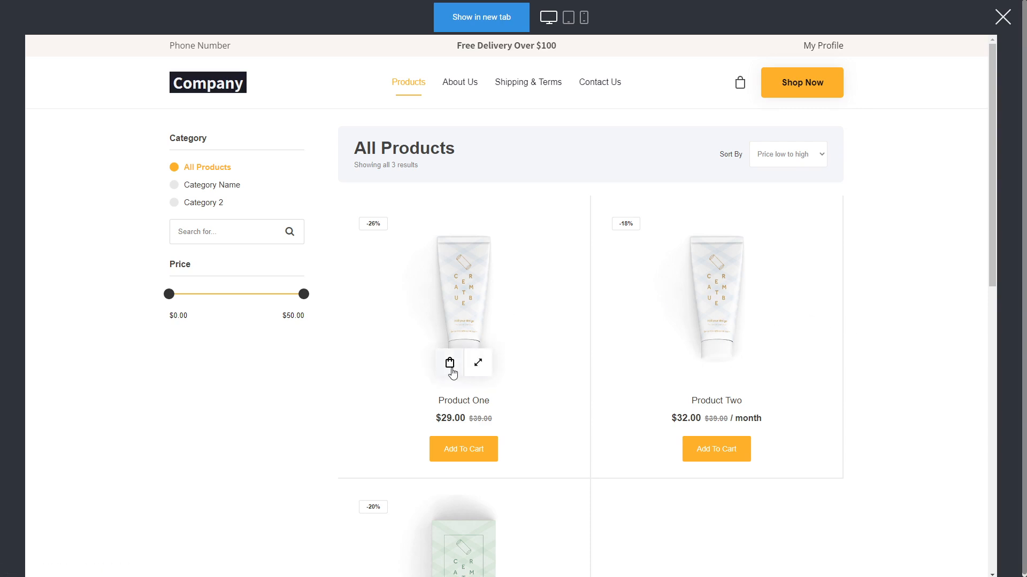
pyautogui.click(450, 371)
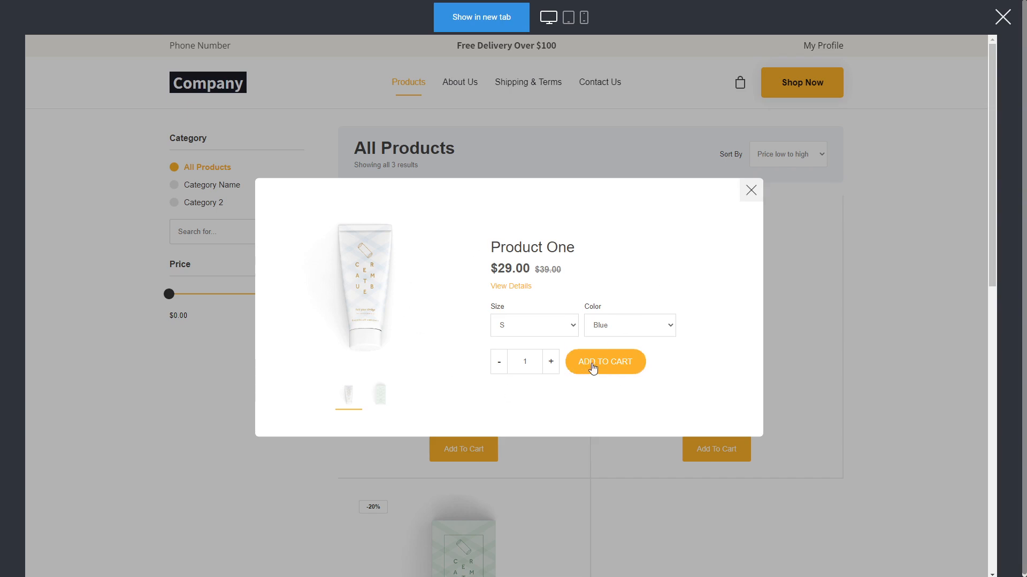
pyautogui.click(561, 332)
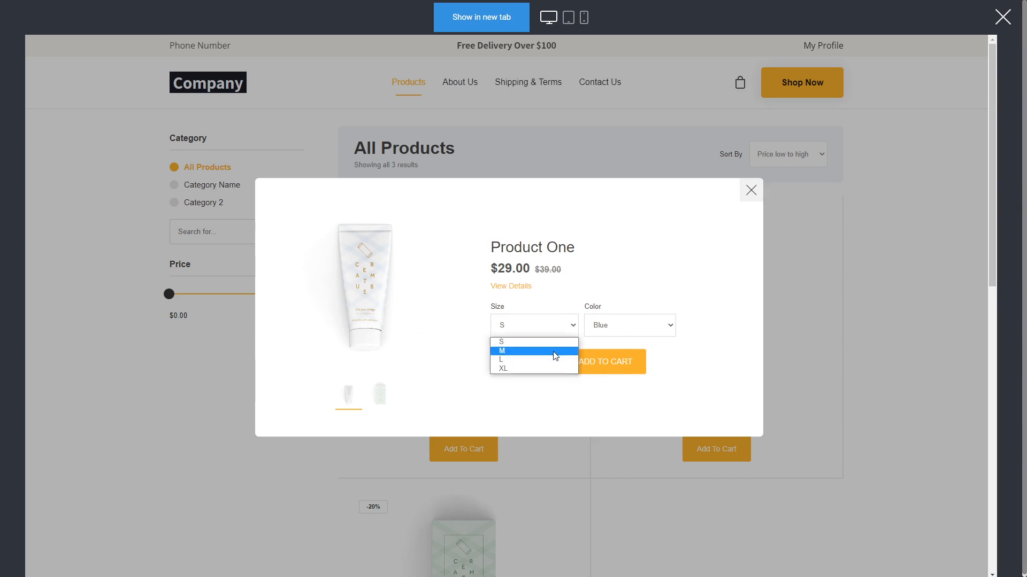
pyautogui.click(550, 351)
pyautogui.click(643, 331)
pyautogui.click(620, 351)
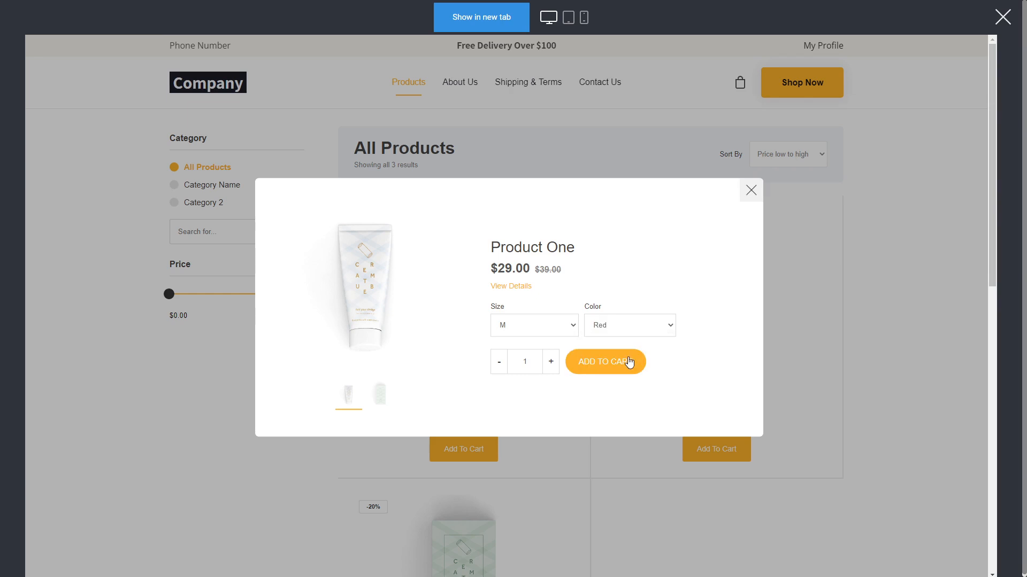
pyautogui.click(604, 362)
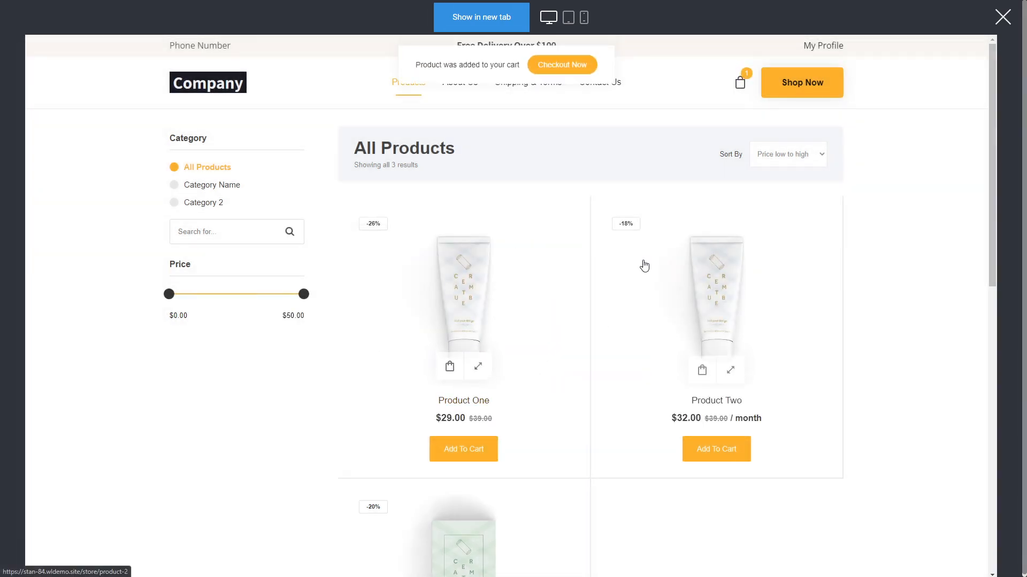
# Step: Open the Quick View of Product Two, review its description, close it and leave the preview
pyautogui.click(731, 364)
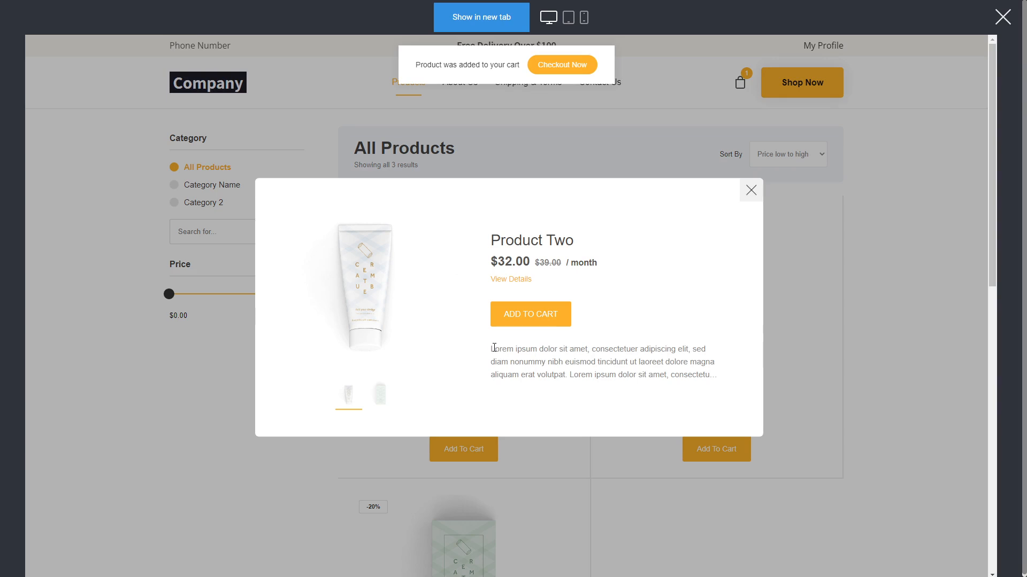
pyautogui.moveTo(494, 348); pyautogui.dragTo(724, 382)
pyautogui.click(751, 190)
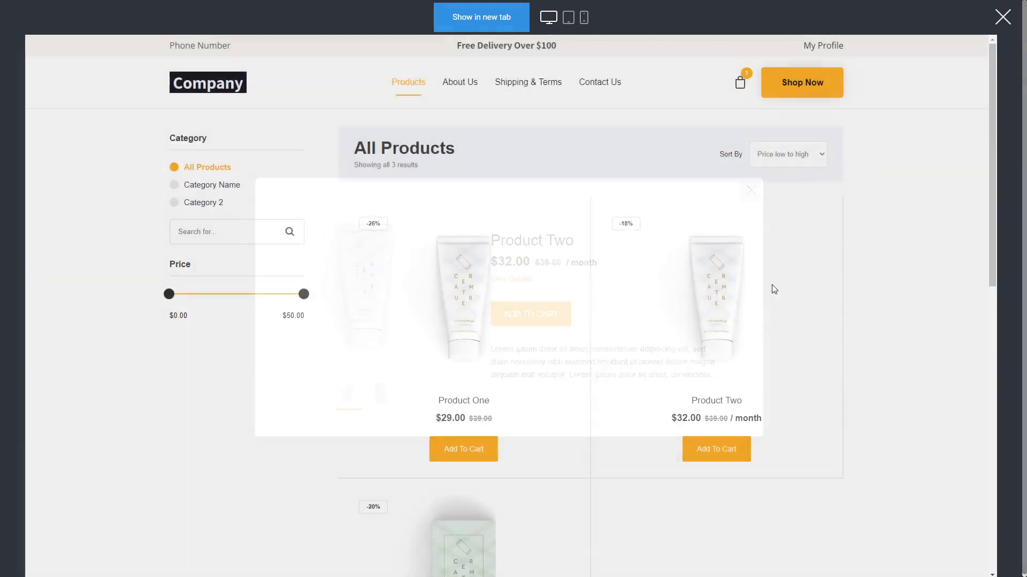
pyautogui.scroll(-5, 778, 326)
pyautogui.scroll(5, 779, 338)
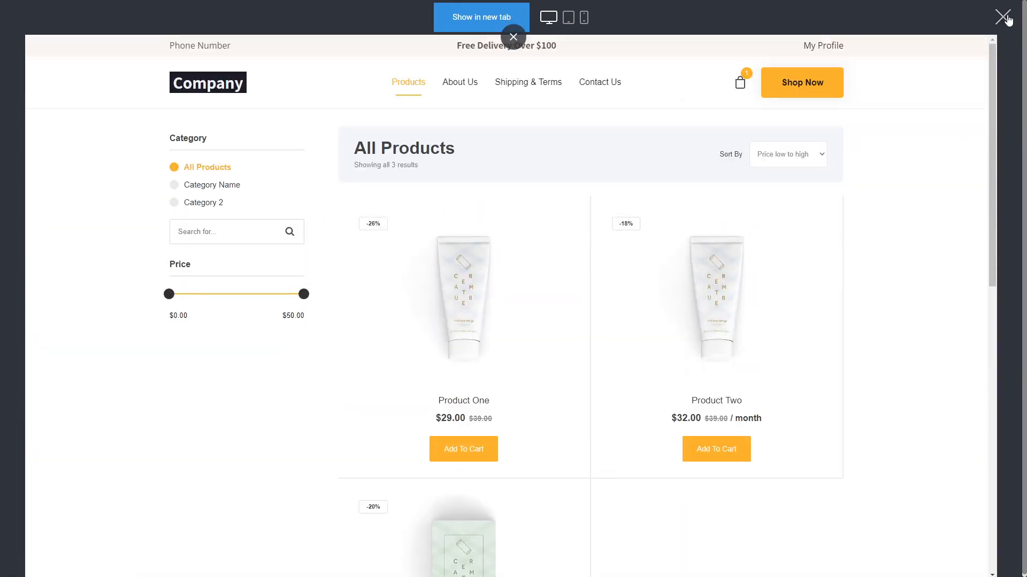
pyautogui.click(1004, 18)
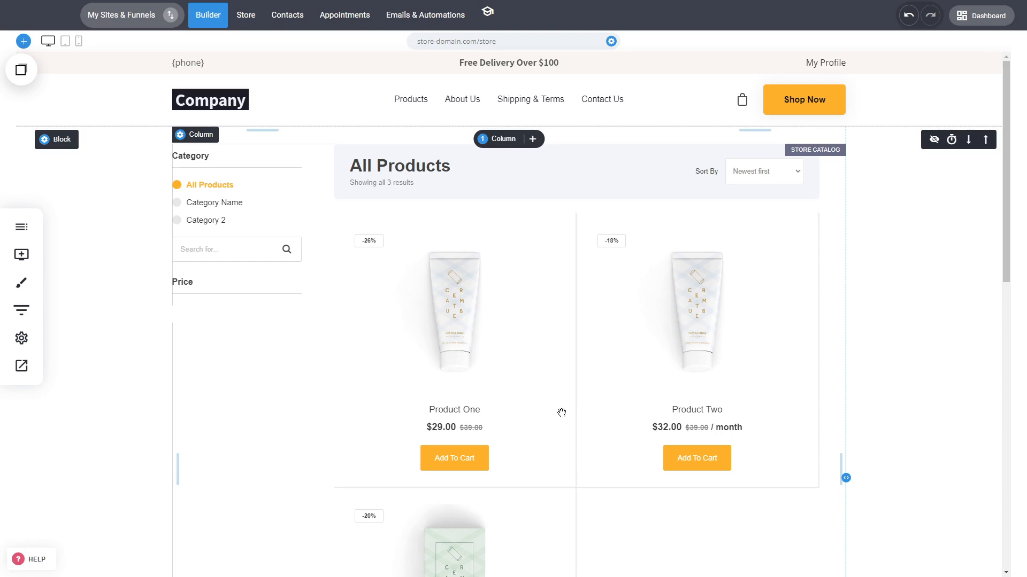
# Step: Open the Product Box Styling of the store catalog and set the box padding to 35px
pyautogui.click(562, 413)
pyautogui.scroll(-4, 948, 344)
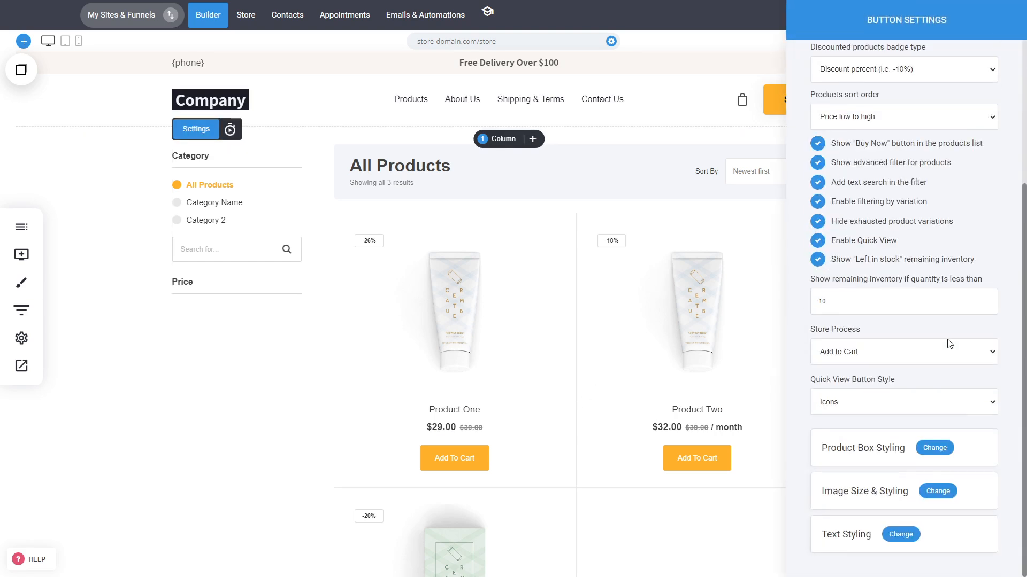
pyautogui.click(934, 448)
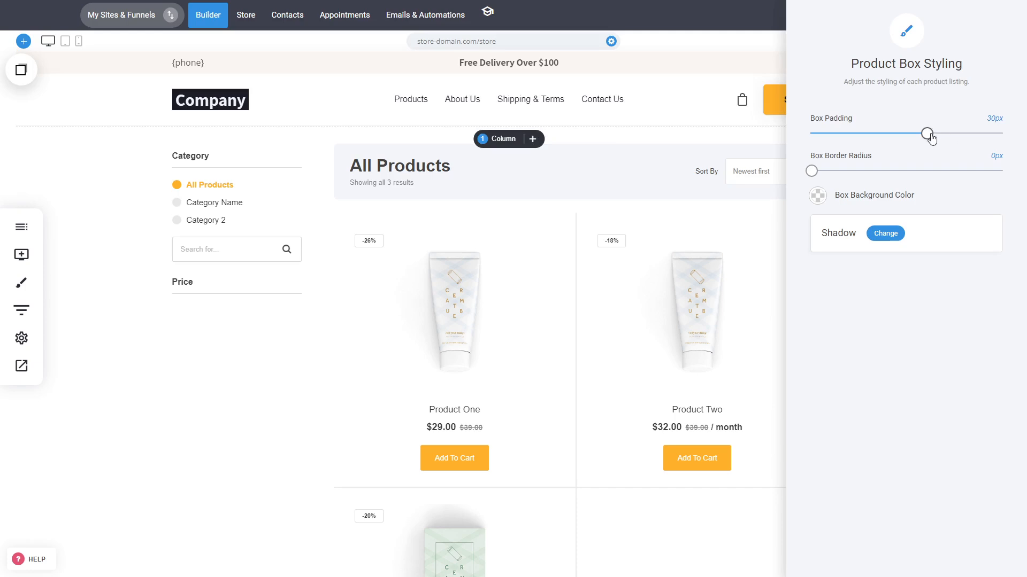
pyautogui.moveTo(931, 138); pyautogui.dragTo(946, 137)
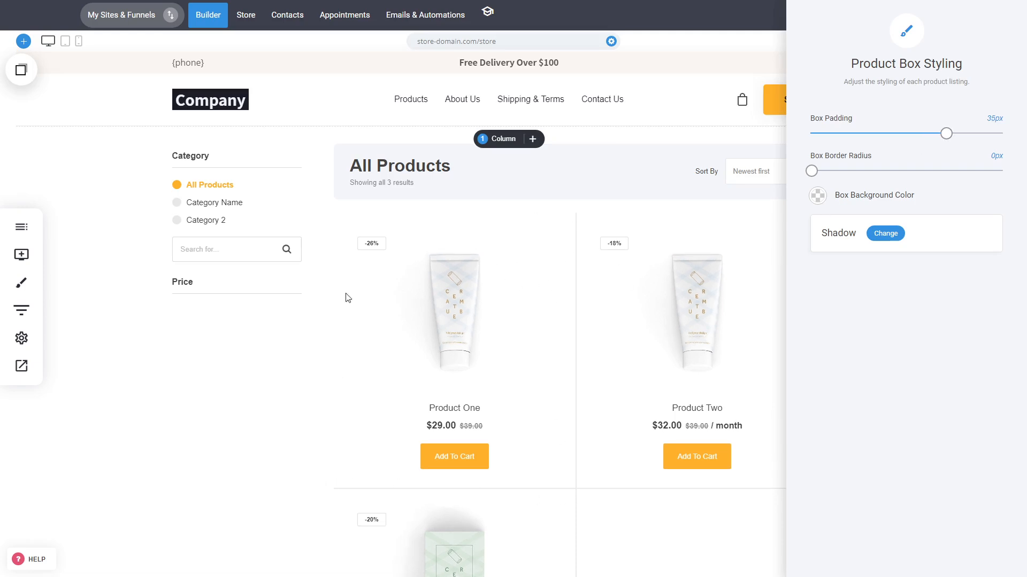
# Step: Try the light grey #EEF0F4 as the product box background color
pyautogui.click(818, 196)
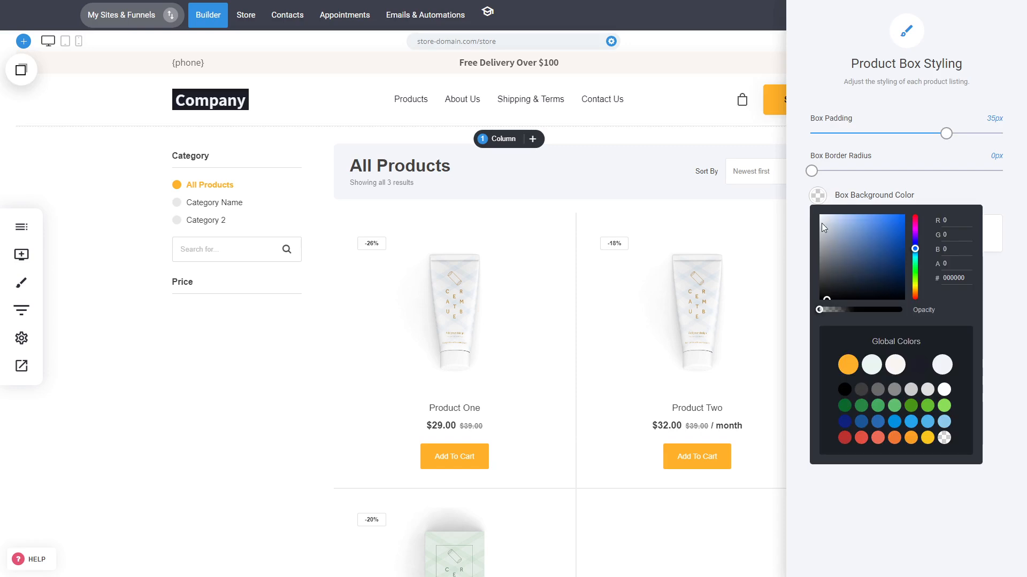
pyautogui.click(824, 221)
pyautogui.moveTo(823, 219); pyautogui.dragTo(822, 220)
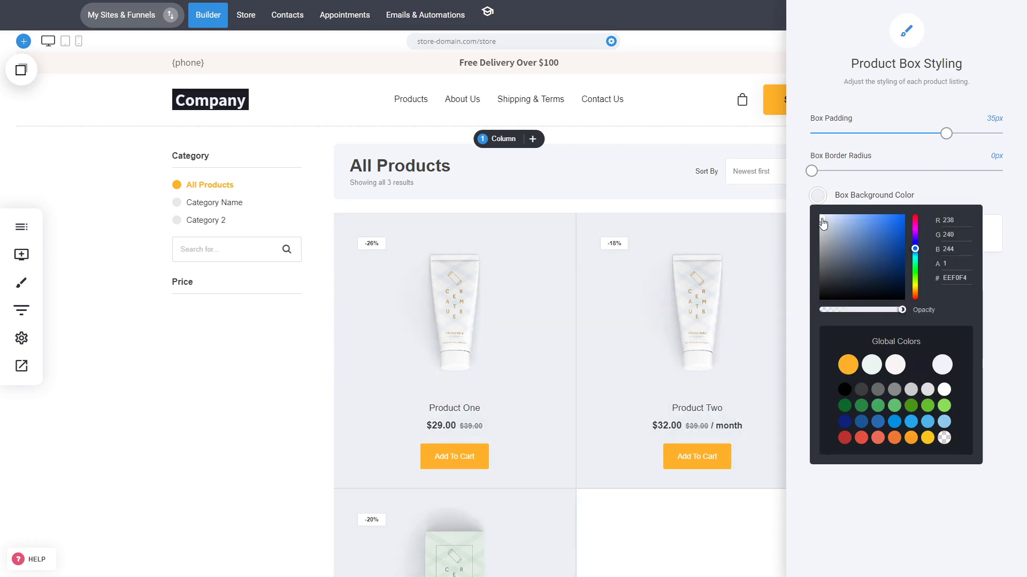
pyautogui.click(1001, 198)
# Step: Set the product box padding to 28px and make the box background color transparent
pyautogui.moveTo(946, 134); pyautogui.dragTo(920, 140)
pyautogui.click(817, 205)
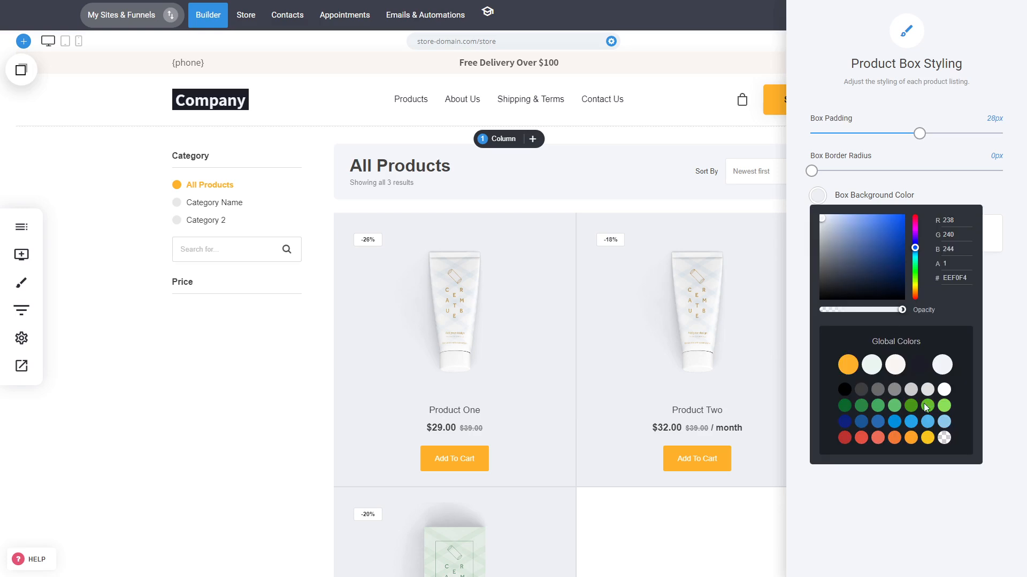
pyautogui.click(943, 438)
pyautogui.click(801, 375)
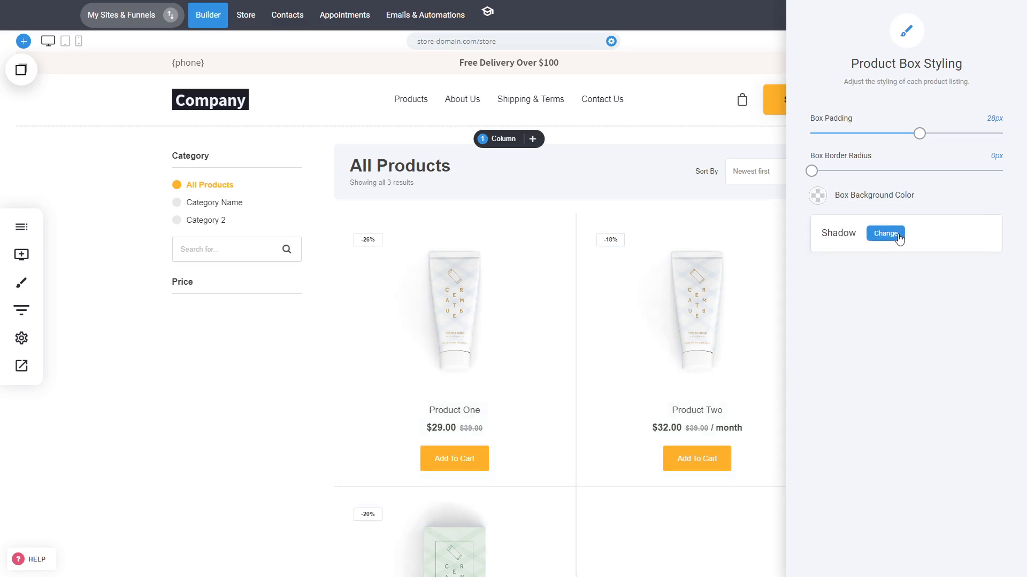
# Step: Try an Outer shadow on the product boxes, then set the shadow type back to No shadow
pyautogui.click(886, 233)
pyautogui.click(562, 128)
pyautogui.click(509, 157)
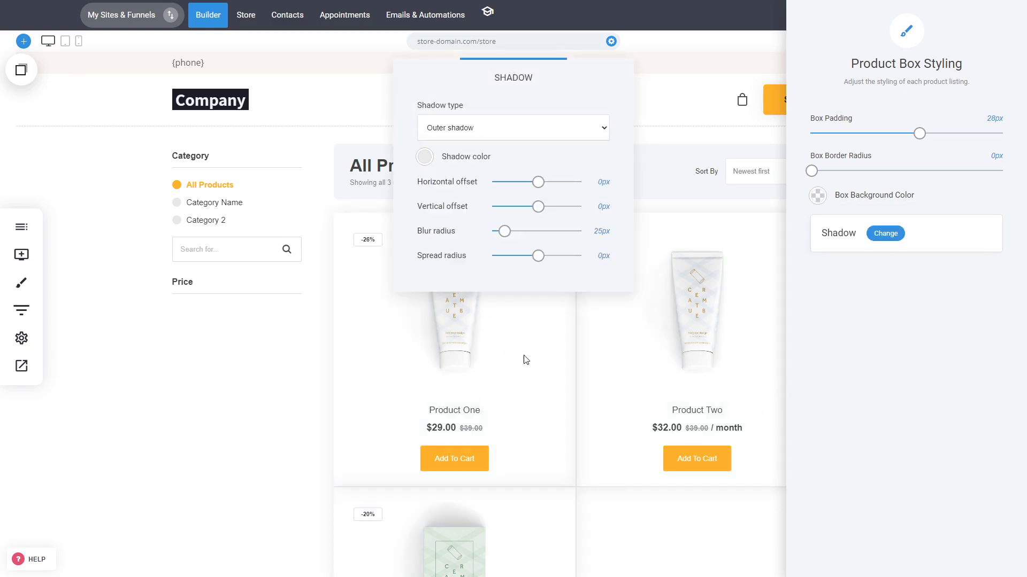
pyautogui.click(634, 379)
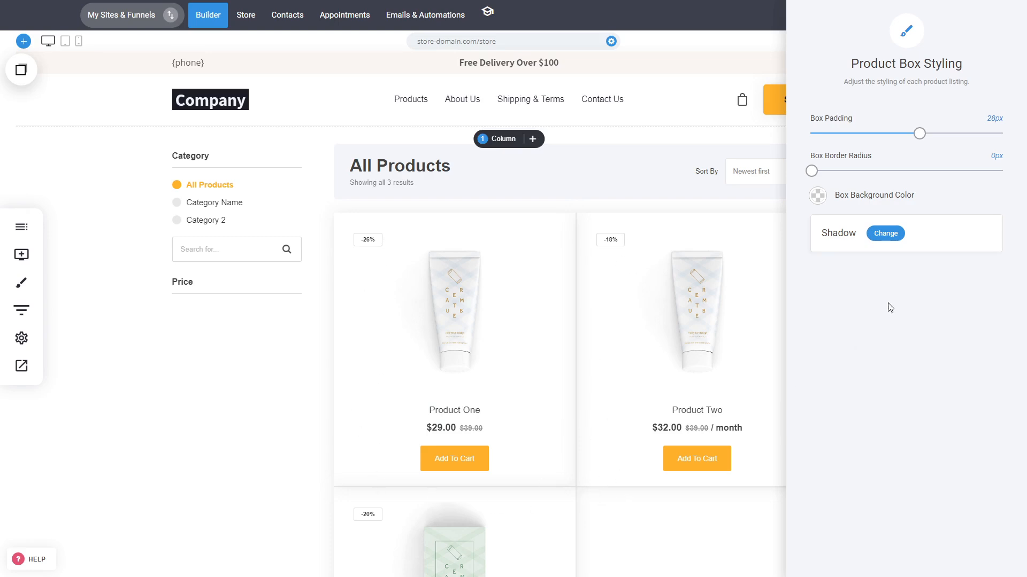
pyautogui.click(891, 235)
pyautogui.click(506, 135)
pyautogui.click(505, 146)
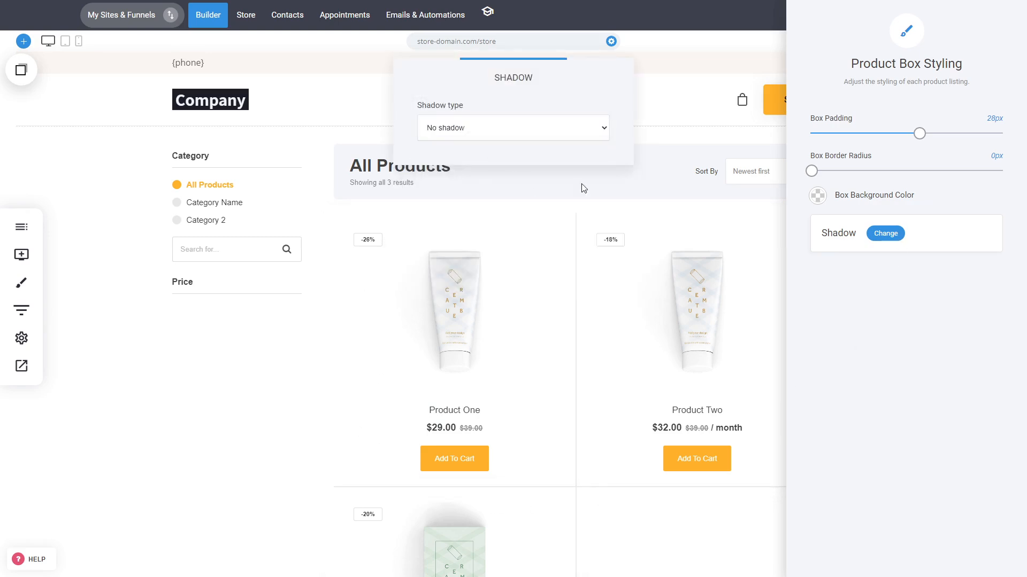
pyautogui.click(860, 331)
# Step: Open the product image styling and try "Fit the image in the container", then "Fill the whole container" as the image position
pyautogui.click(680, 296)
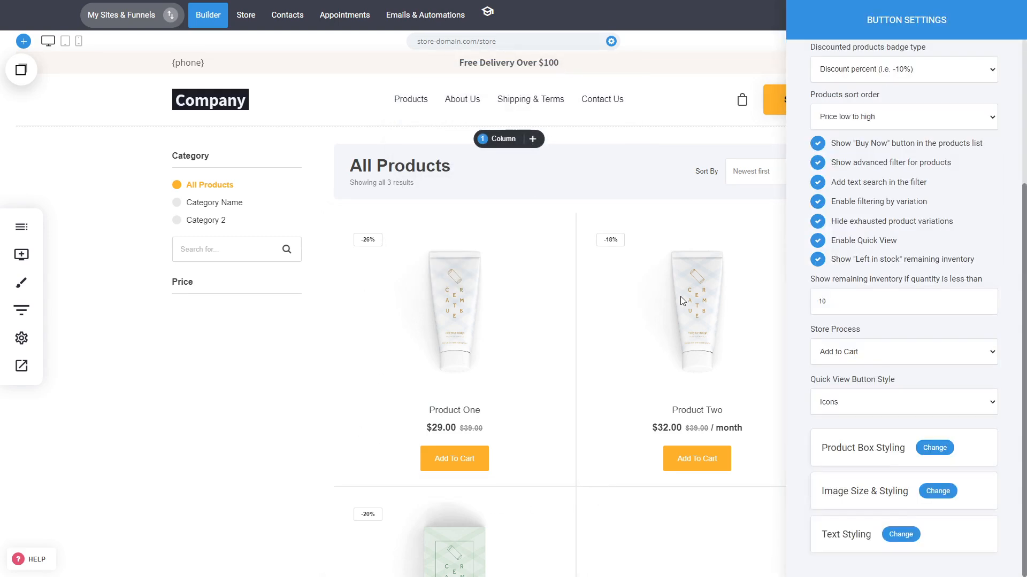
pyautogui.click(944, 495)
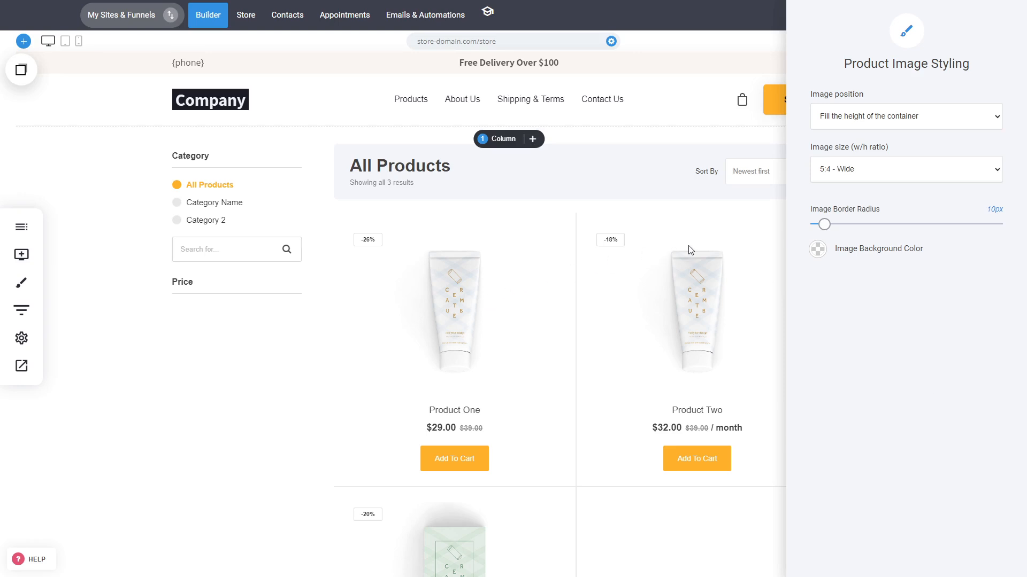
pyautogui.click(945, 122)
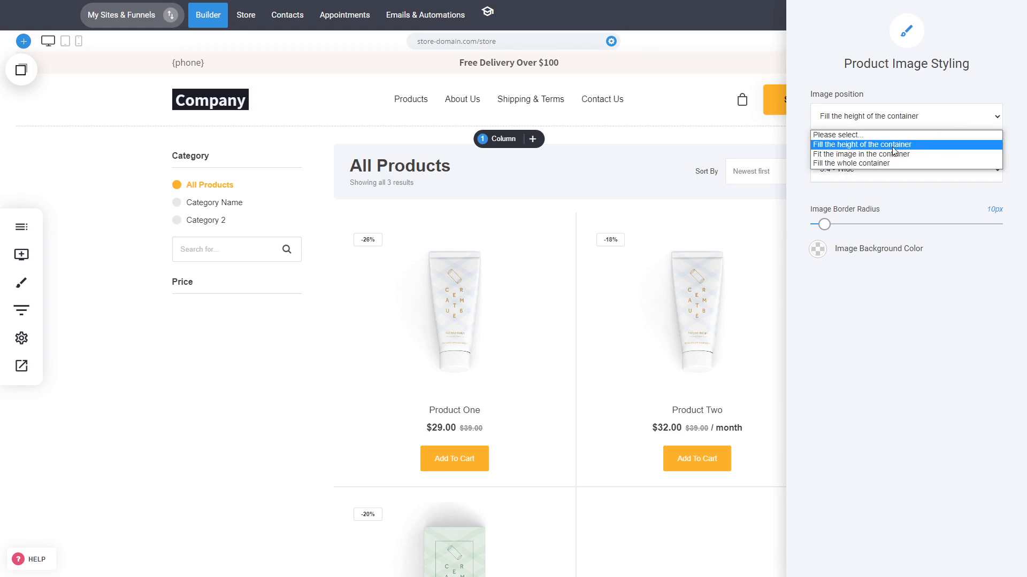
pyautogui.click(848, 154)
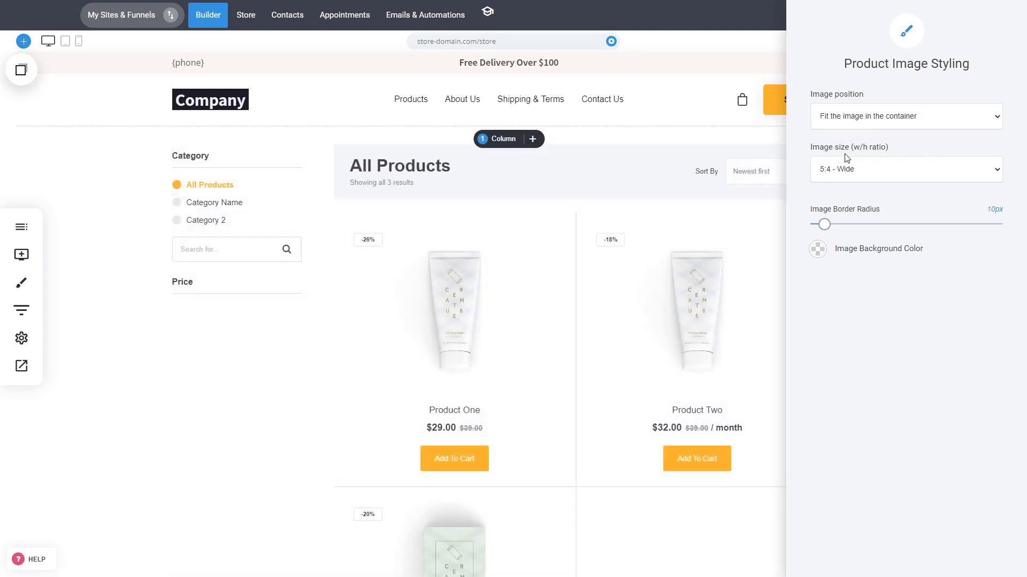
pyautogui.click(875, 117)
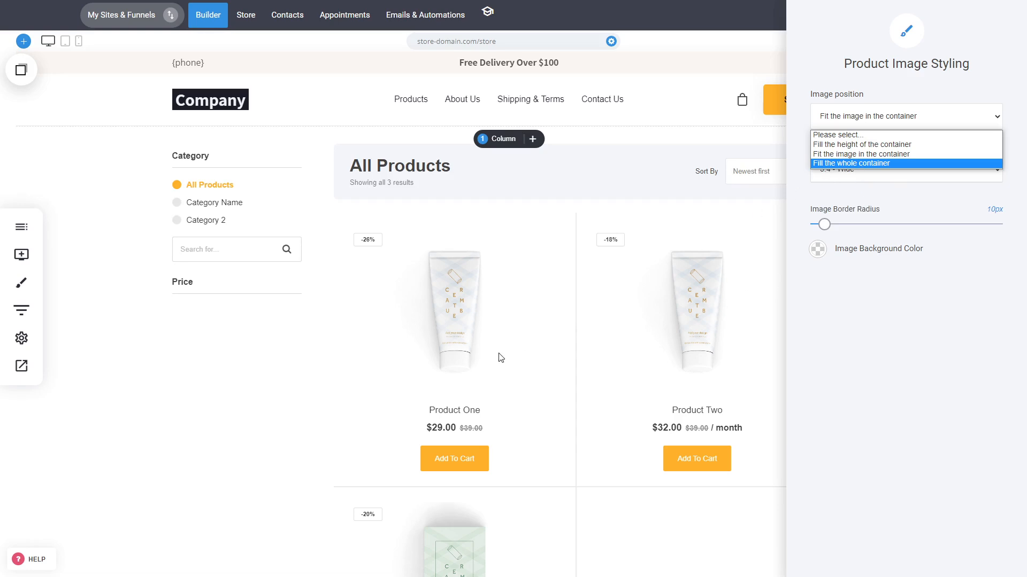
pyautogui.click(858, 164)
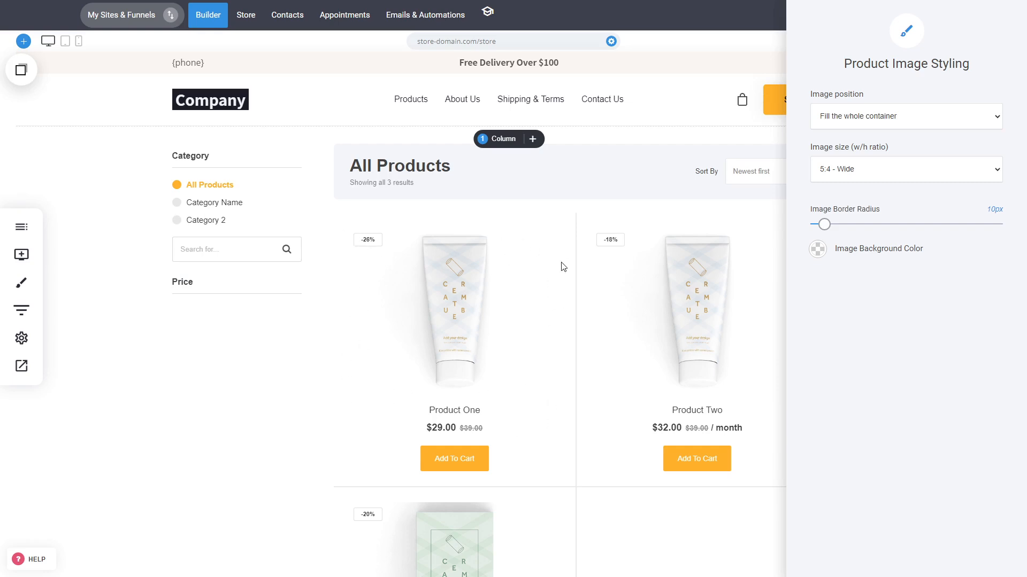
# Step: Set the product image size to 16:9 - Wide and the image position to "Fill the height of the container"
pyautogui.click(843, 171)
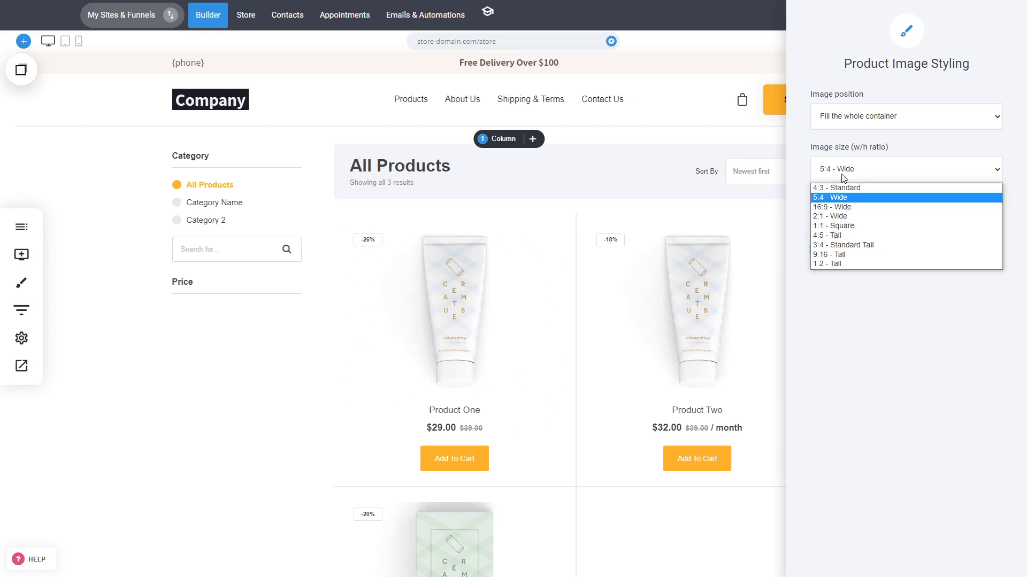
pyautogui.click(846, 213)
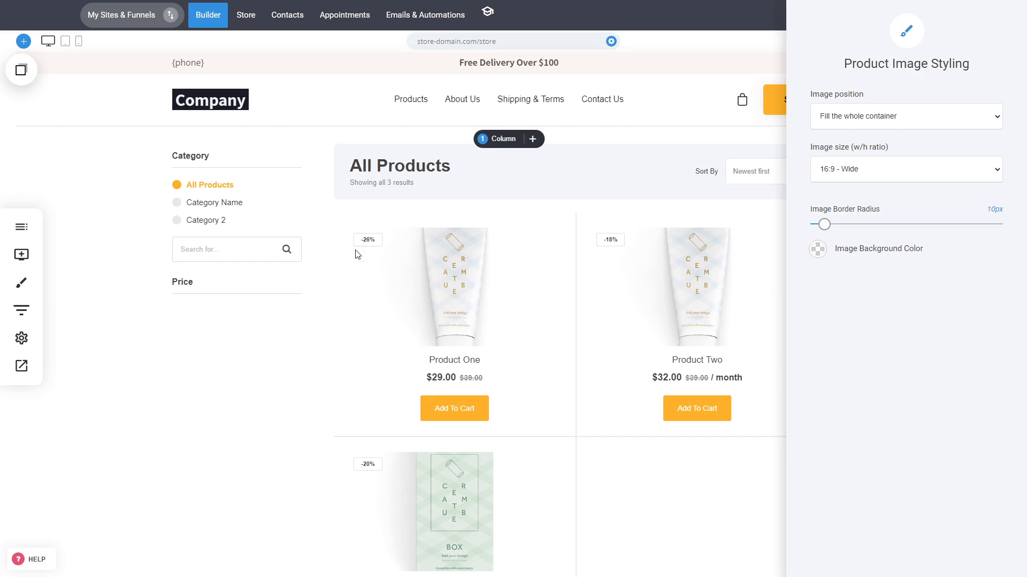
pyautogui.click(882, 120)
pyautogui.click(875, 142)
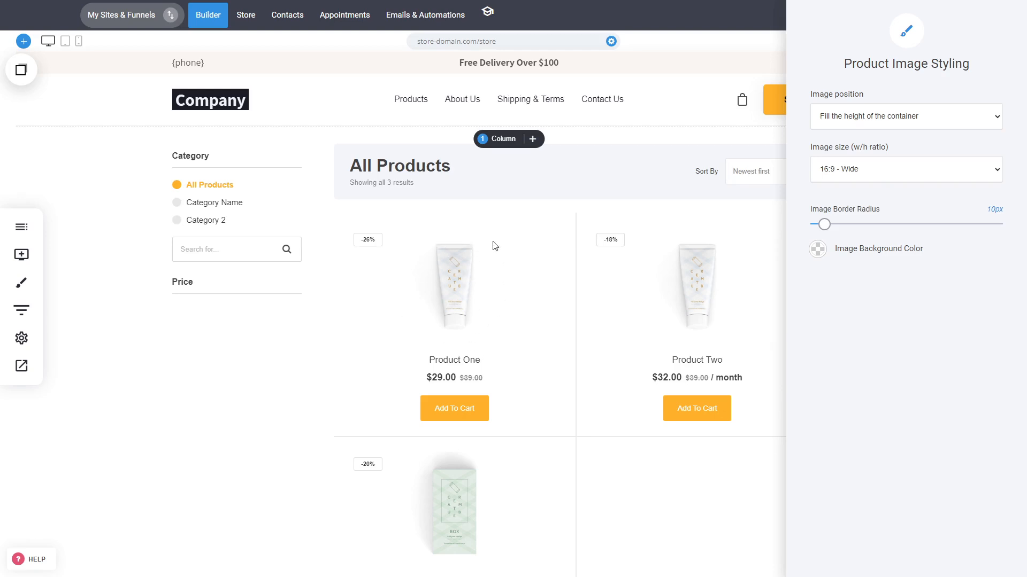
# Step: Set the product image size to 4:5 - Tall and the image background color to #EFF0F4
pyautogui.click(888, 167)
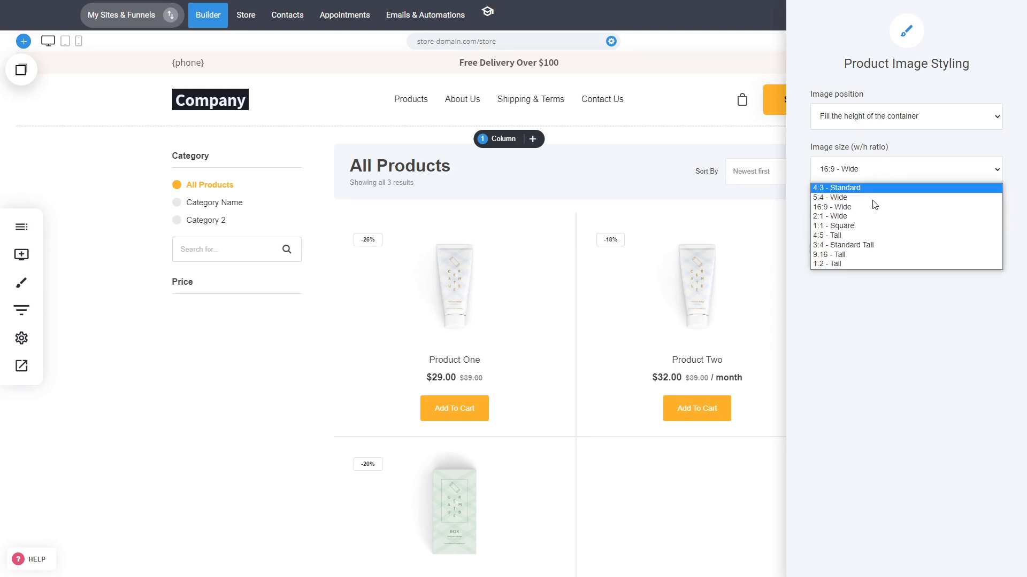
pyautogui.click(851, 236)
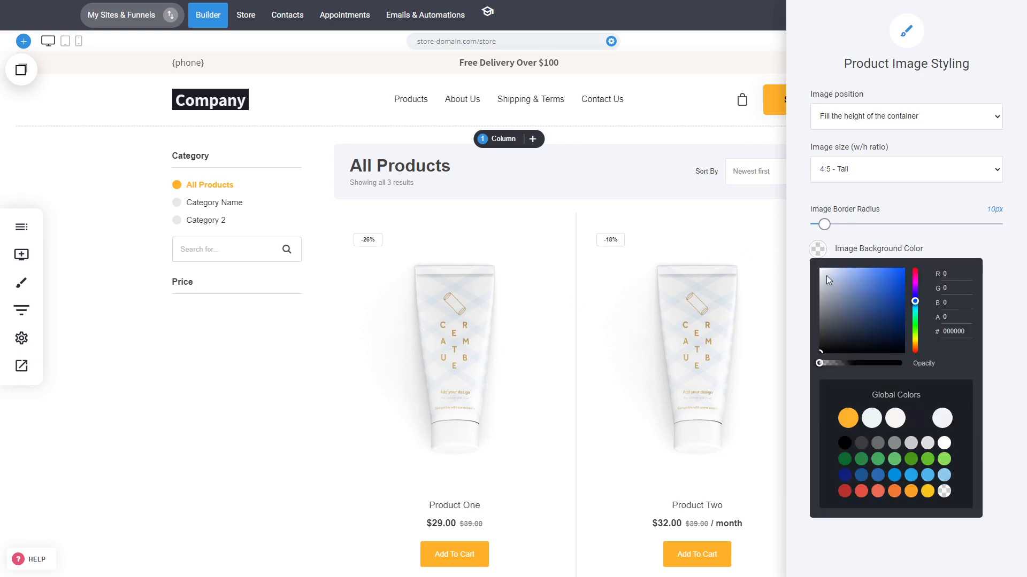
pyautogui.click(823, 274)
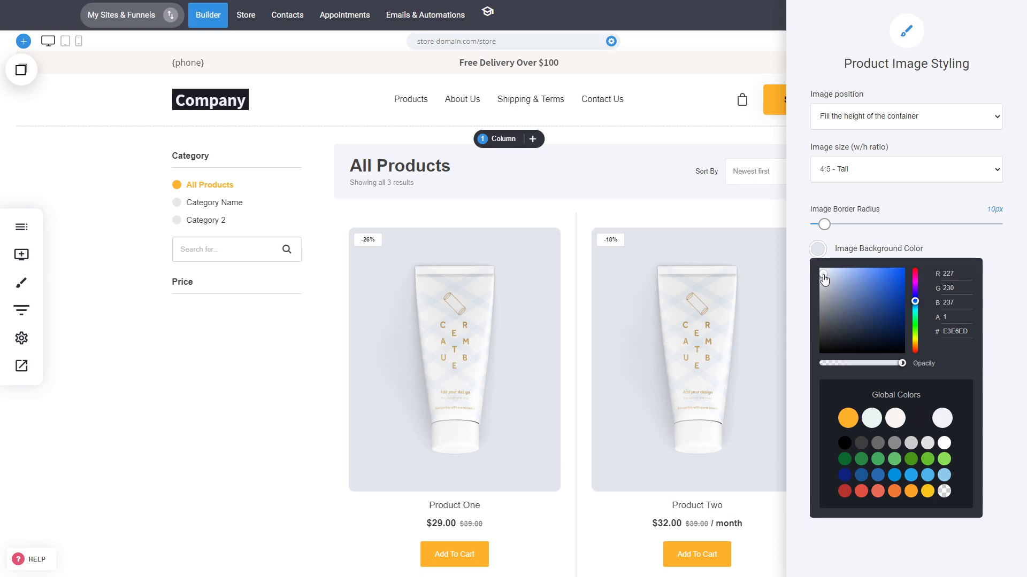
pyautogui.click(821, 273)
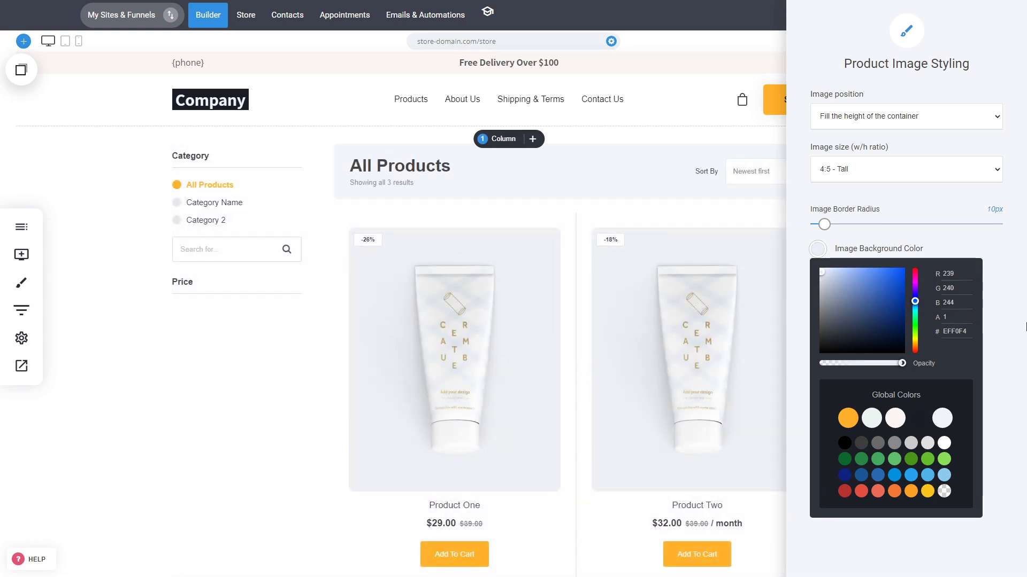
pyautogui.click(1001, 338)
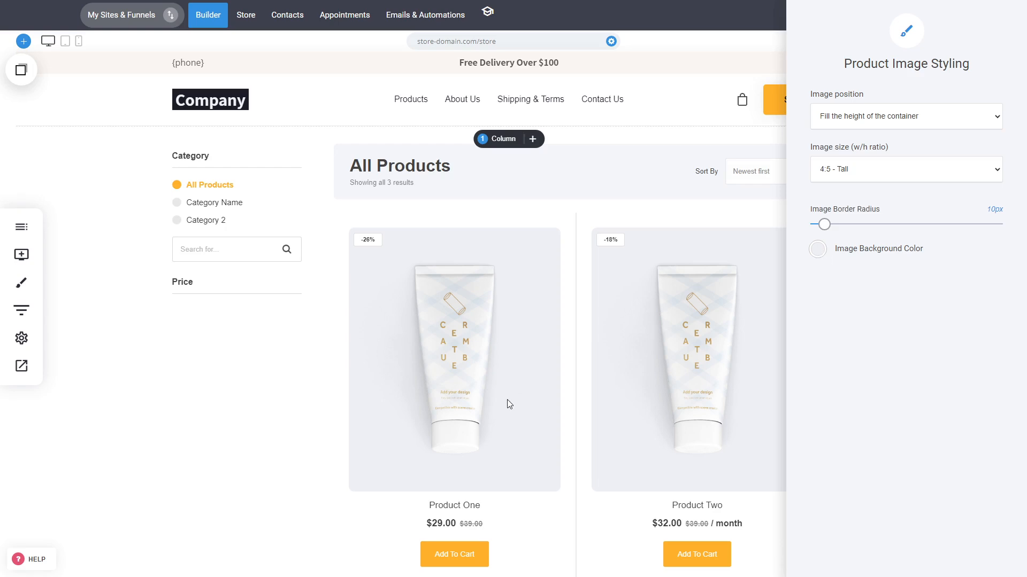
pyautogui.click(876, 122)
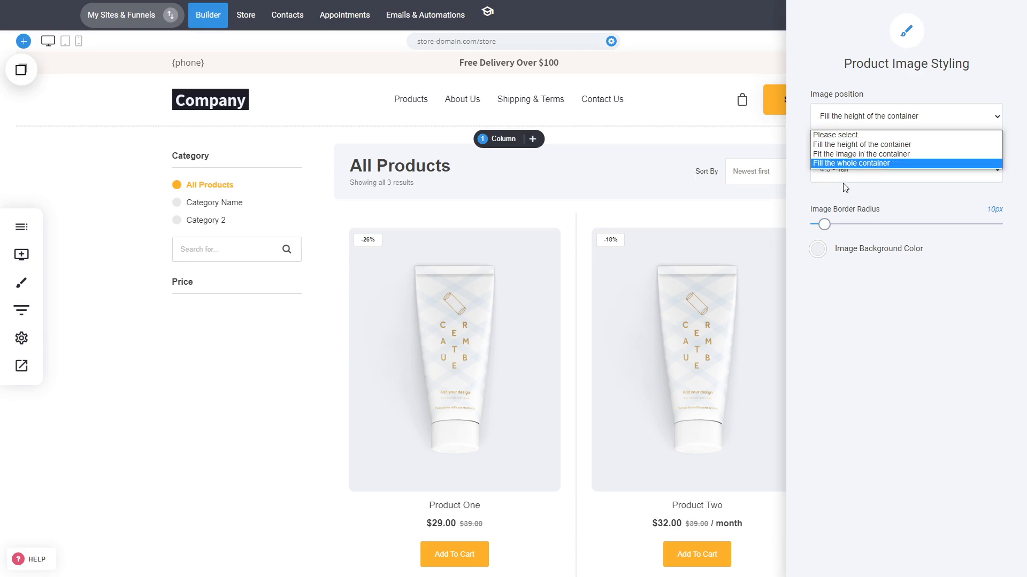
pyautogui.click(926, 343)
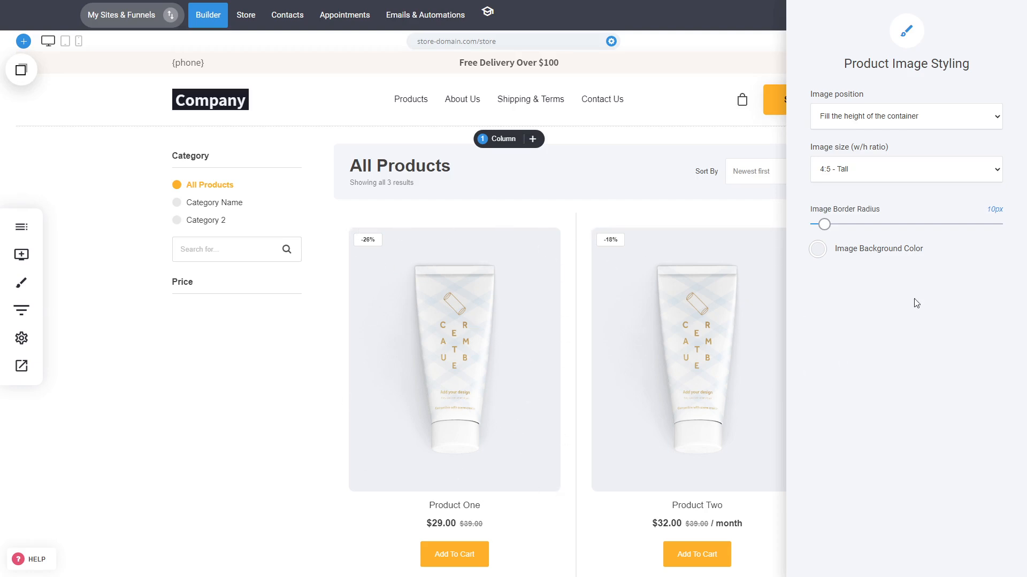
pyautogui.moveTo(824, 229)
pyautogui.mouseDown()
pyautogui.moveTo(843, 230)
pyautogui.moveTo(823, 231)
pyautogui.mouseUp()
# Step: Close the image styling and, in the text styling, set the product title font to Courier New at 31px
pyautogui.click(525, 307)
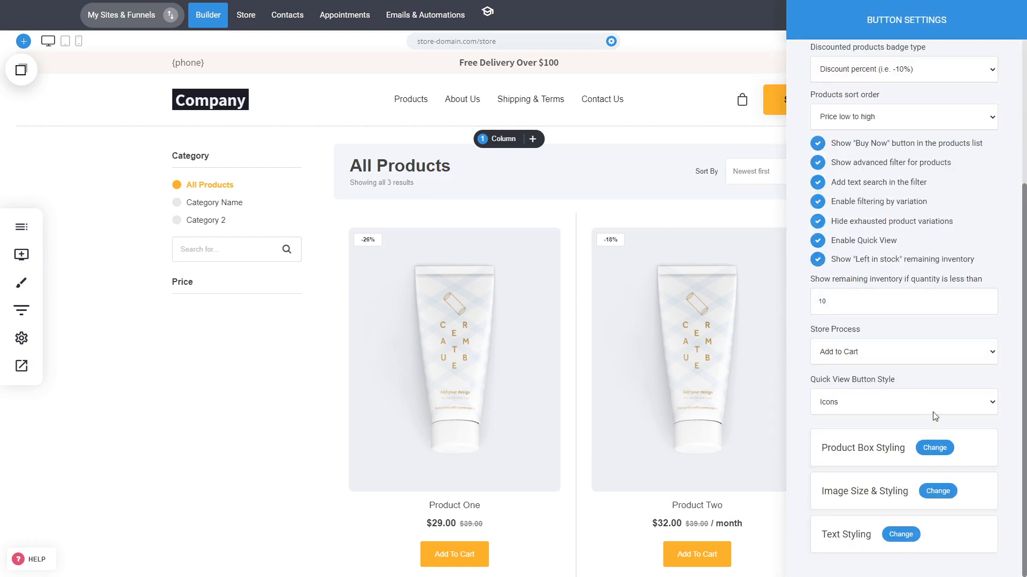
pyautogui.click(901, 535)
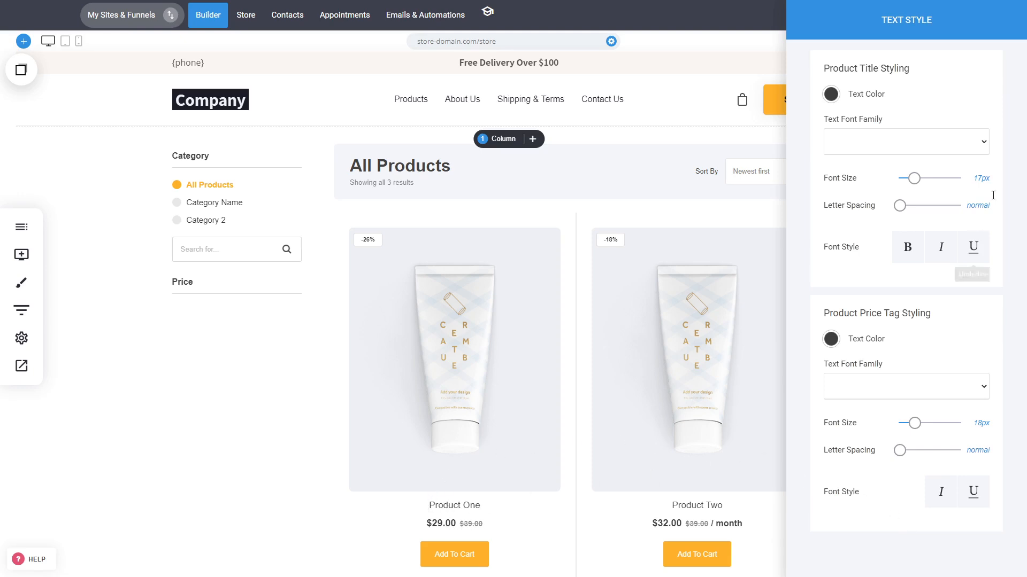
pyautogui.click(938, 143)
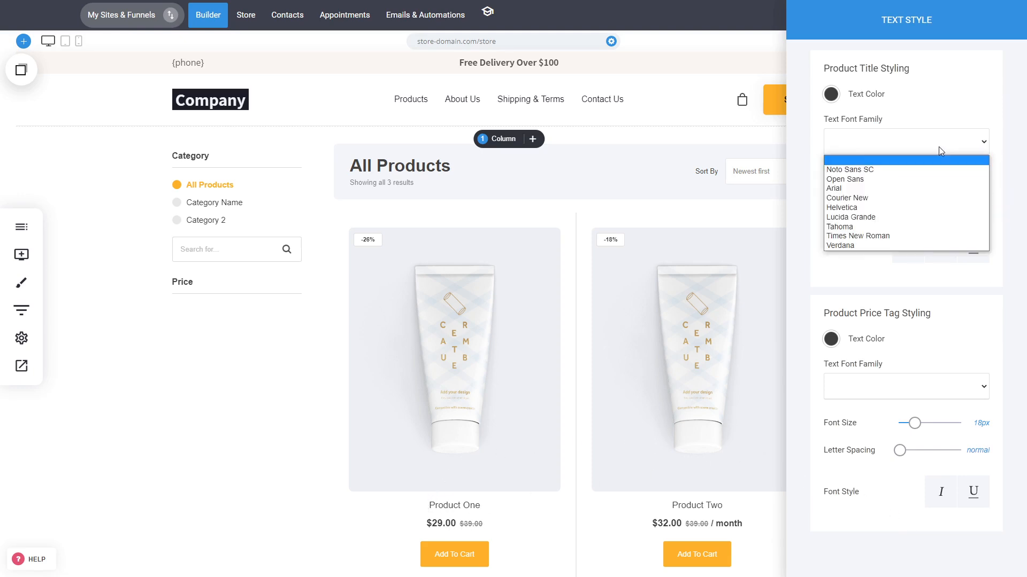
pyautogui.click(885, 198)
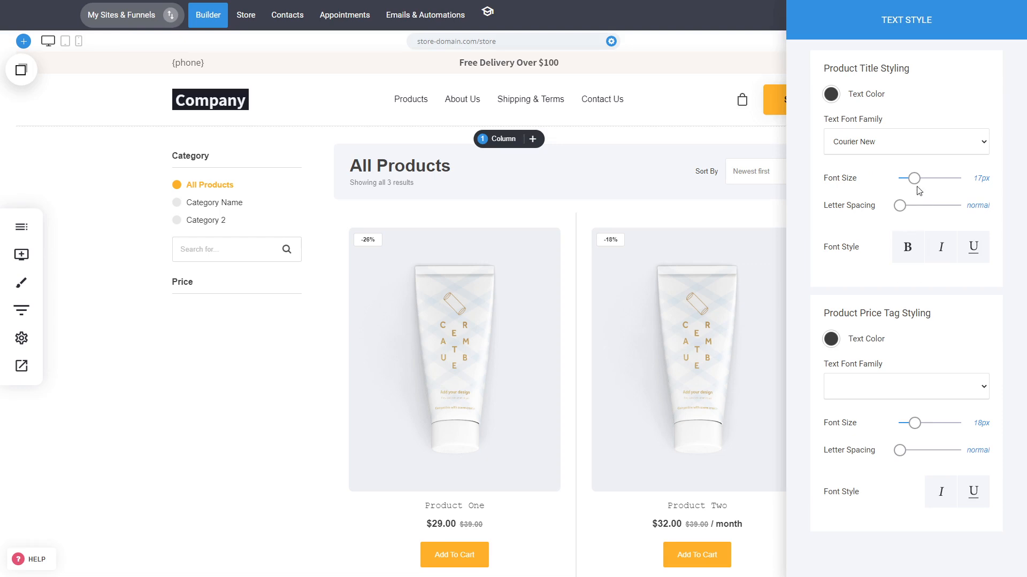
pyautogui.moveTo(915, 178); pyautogui.dragTo(924, 184)
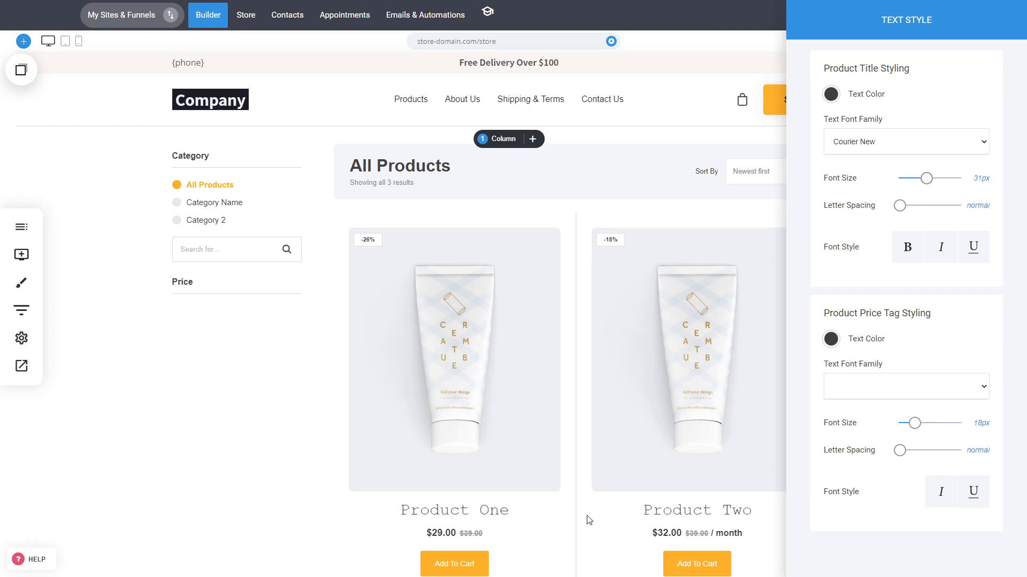
pyautogui.click(911, 254)
# Step: Set the product price tag font to Arial at 25px and close the text styling
pyautogui.click(836, 386)
pyautogui.click(852, 435)
pyautogui.moveTo(915, 424); pyautogui.dragTo(924, 427)
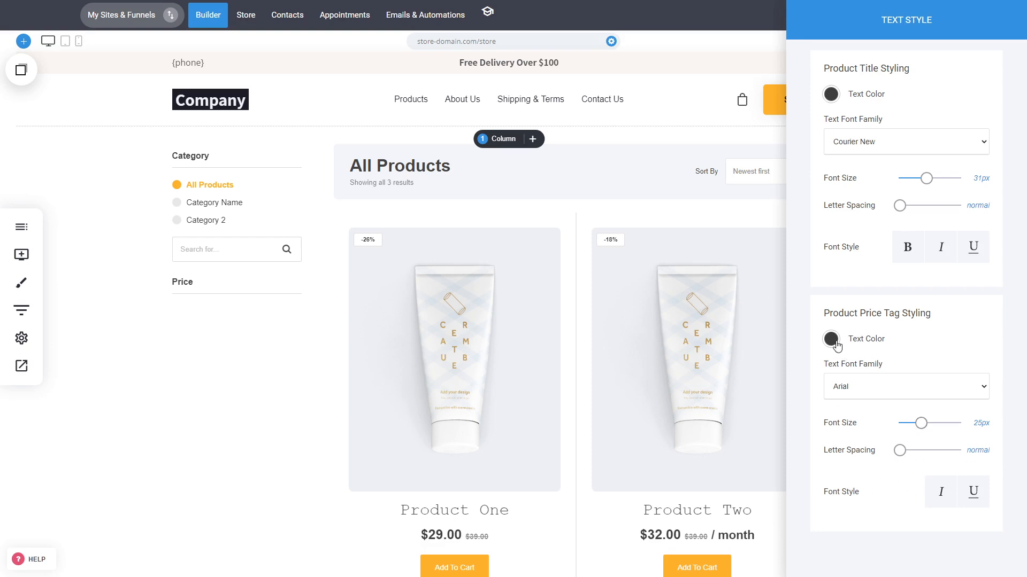
pyautogui.click(940, 491)
pyautogui.click(941, 491)
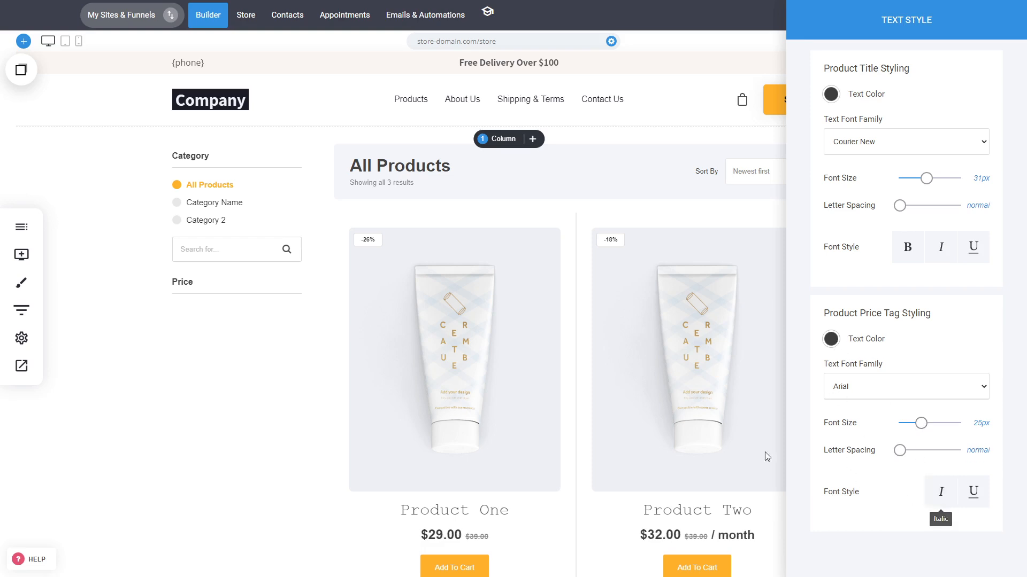
pyautogui.click(671, 404)
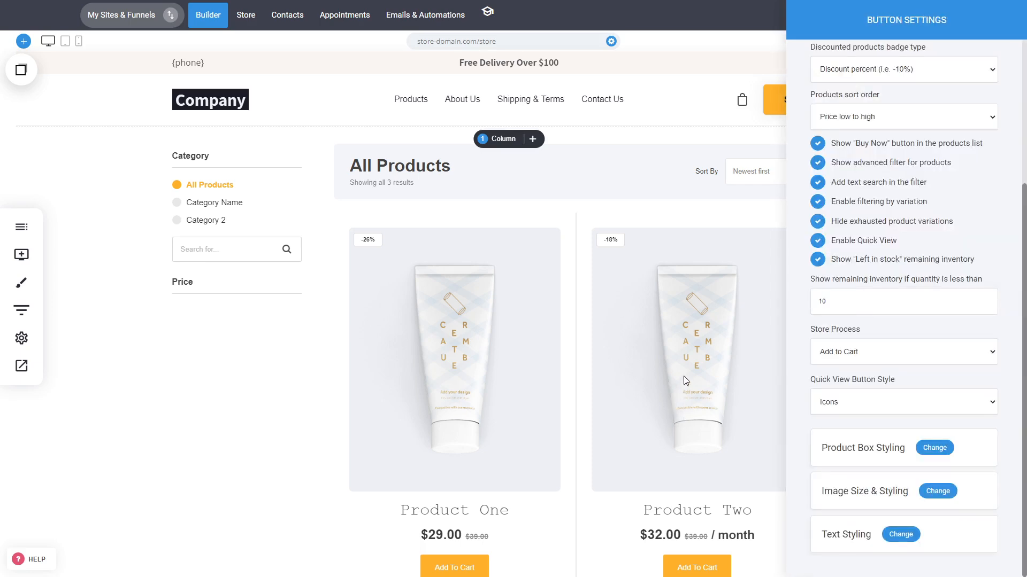
# Step: Save the page changes and check the restyled catalog in the website preview, then return to the builder
pyautogui.click(684, 377)
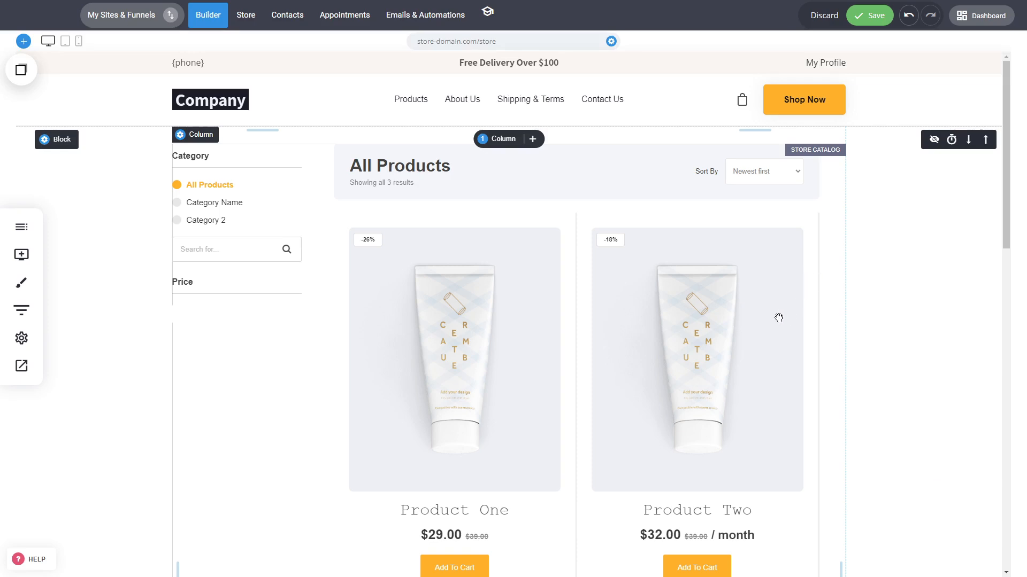
pyautogui.click(887, 17)
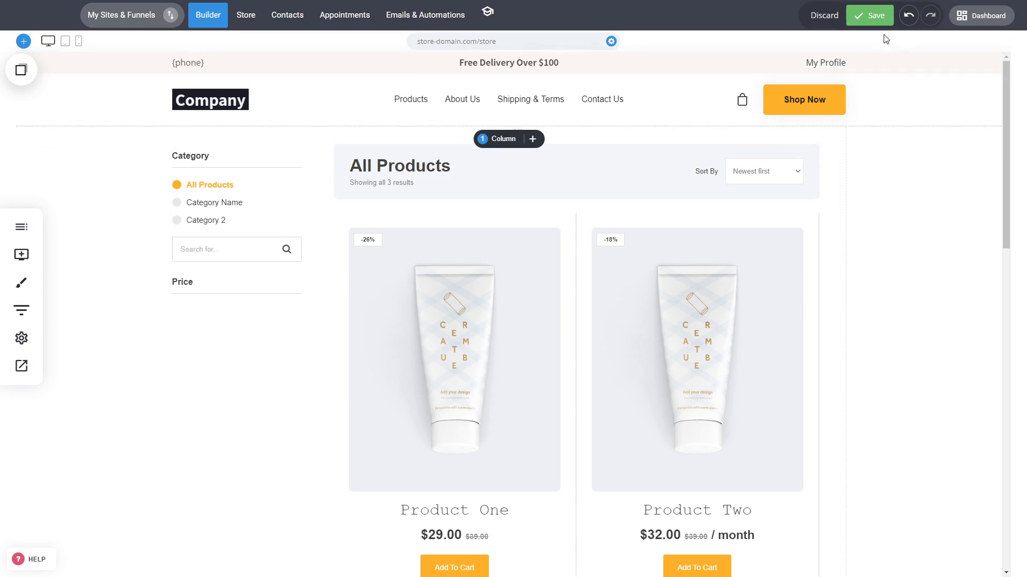
pyautogui.click(21, 369)
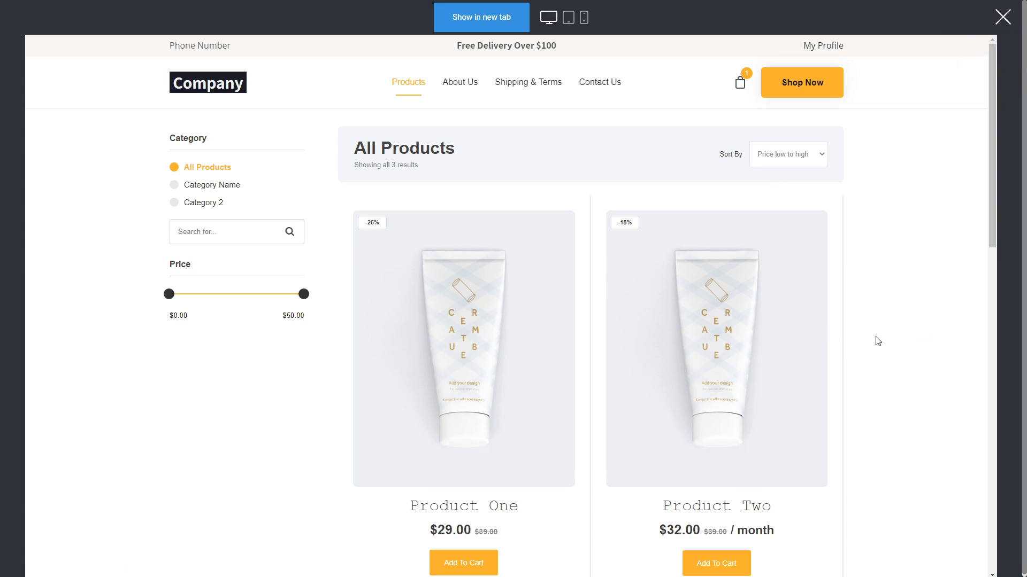
pyautogui.click(1002, 17)
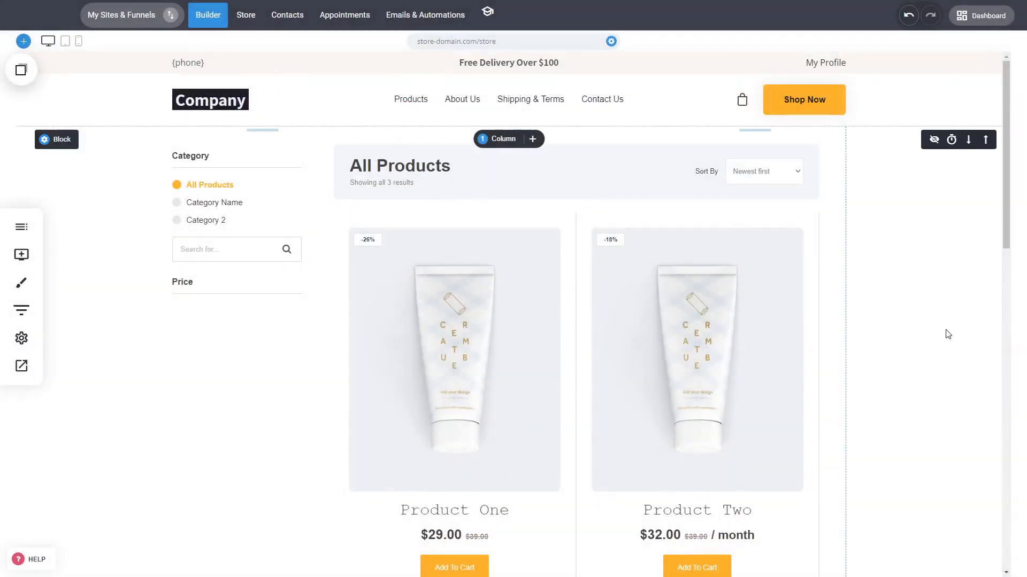